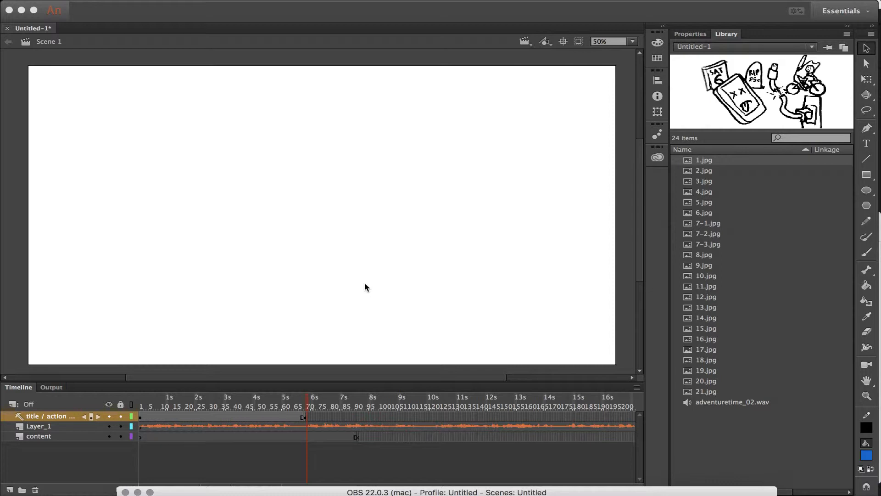
mouse_move(106, 3)
left_click(77, 3)
left_click(73, 5)
left_click(103, 6)
left_click(99, 6)
scroll(90, 50, "up", 5)
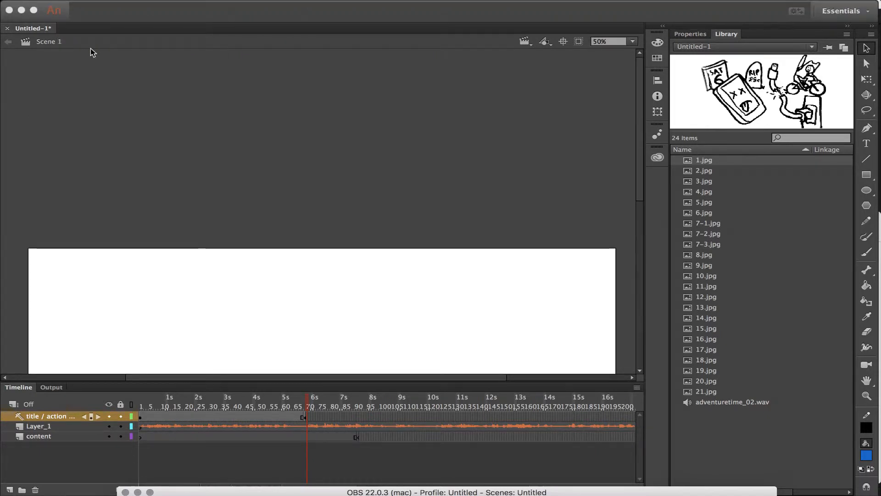
Step: Close the Untitled-1 document without saving its changes
left_click(8, 31)
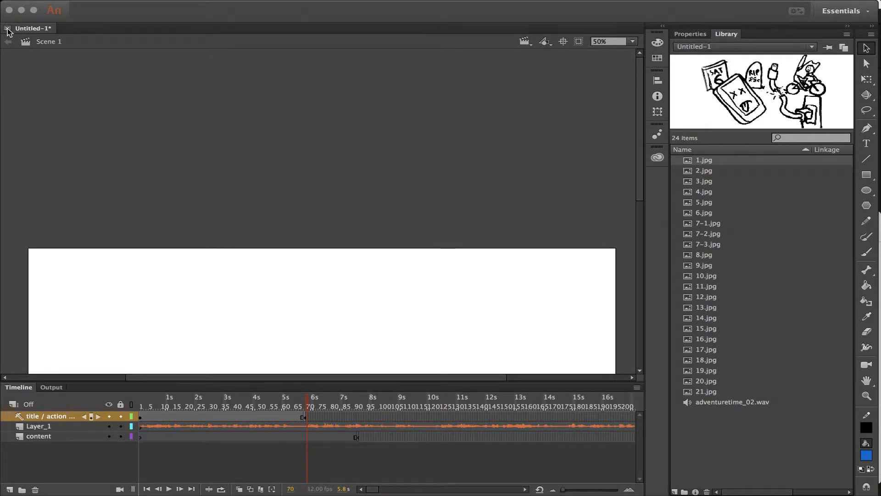
left_click(7, 29)
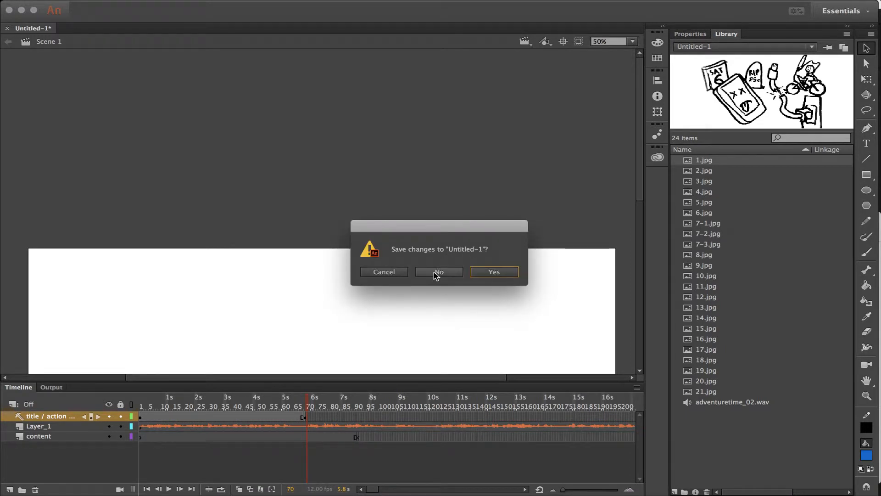
left_click(451, 274)
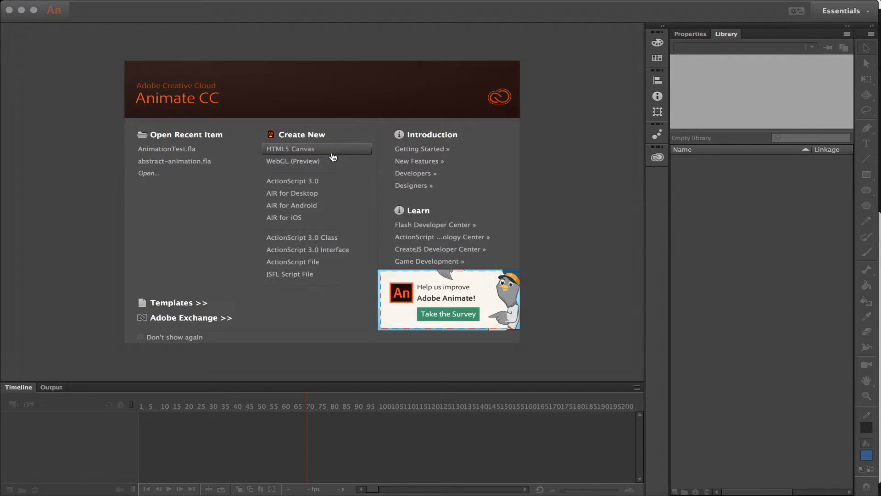
Step: Create a new document from the Media Playback template Title Safe Area HDTV 1080
left_click(182, 304)
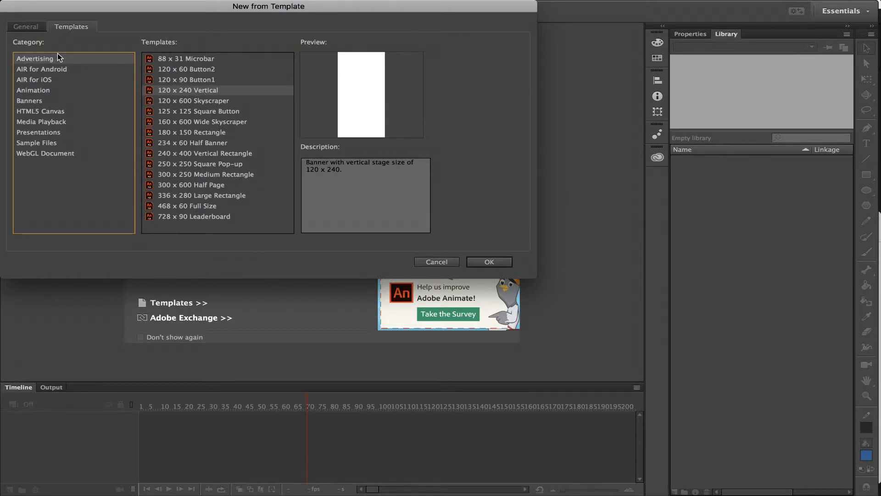
left_click(52, 122)
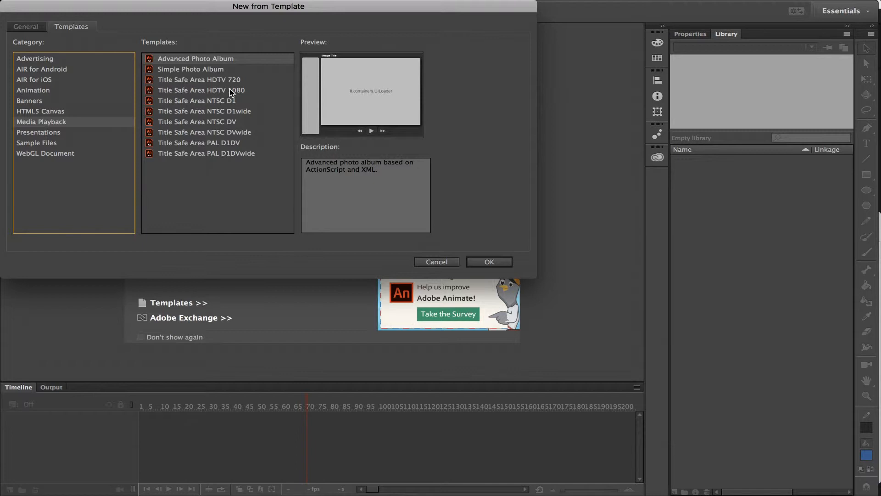
left_click(230, 90)
left_click(500, 263)
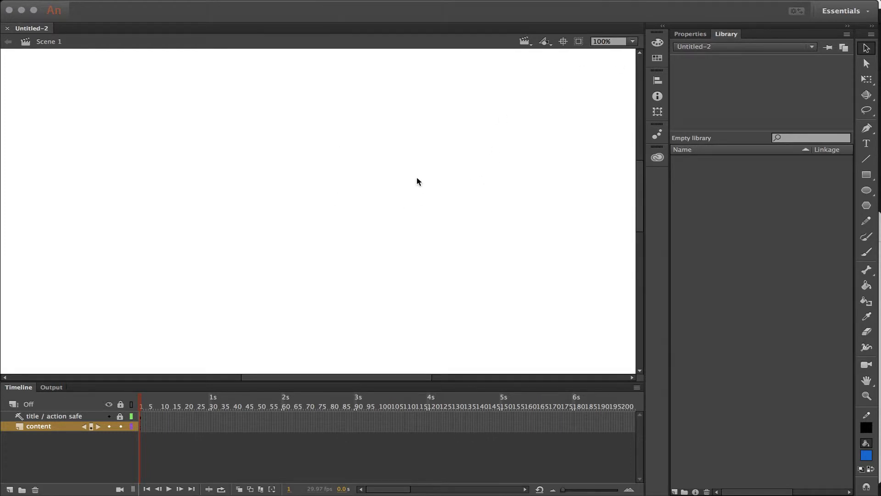
Step: Fit the stage in the window and zoom out to 27% to view the title-safe and action-safe areas
left_click(633, 41)
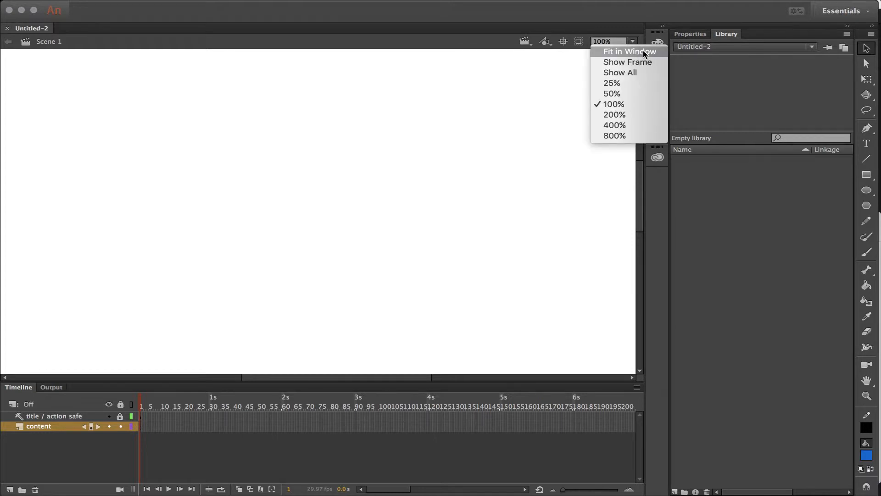
left_click(643, 51)
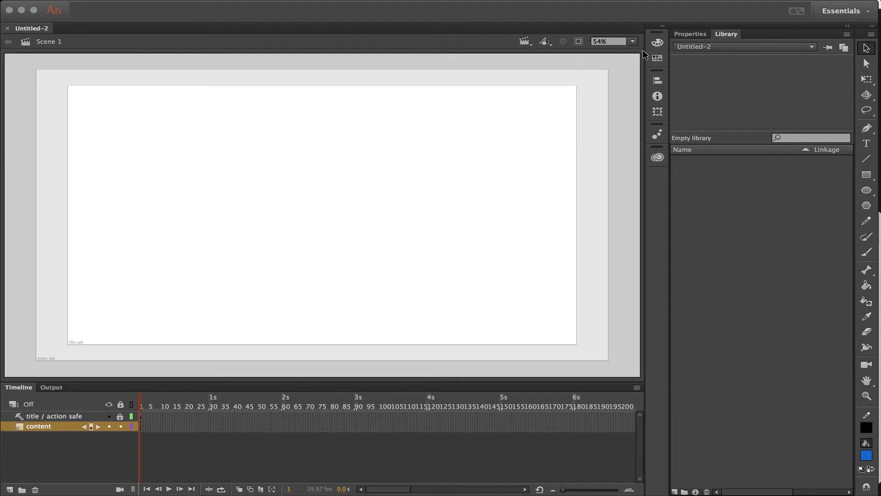
key("super+minus")
key("super+minus")
key("super+equal")
key("super+equal")
key("super+minus")
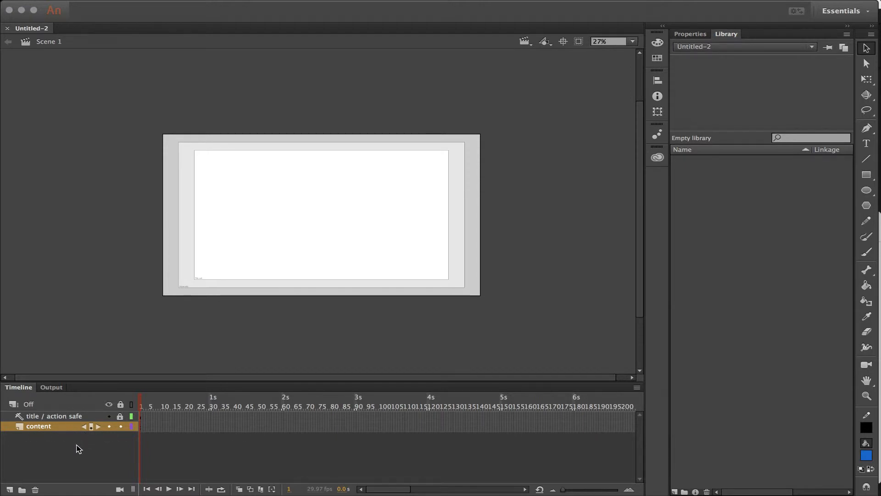
Step: Add a new layer above the content layer and name it Audio
left_click(10, 490)
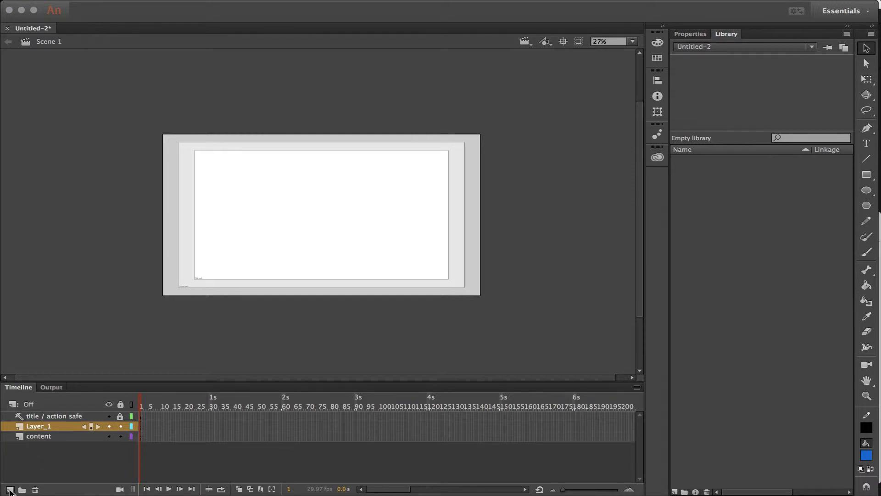
double_click(35, 427)
type("Audio")
key("Return")
Step: Set the document's frame rate to 12 in the document settings
key("super+j")
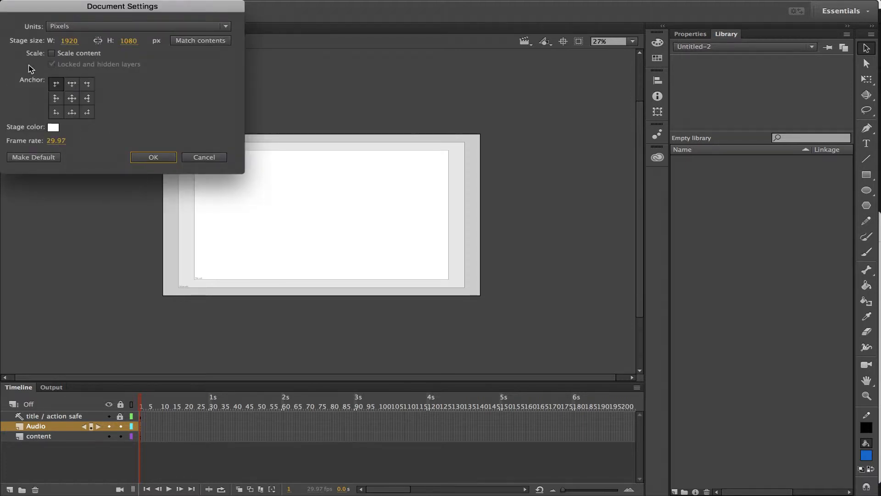
left_click(60, 140)
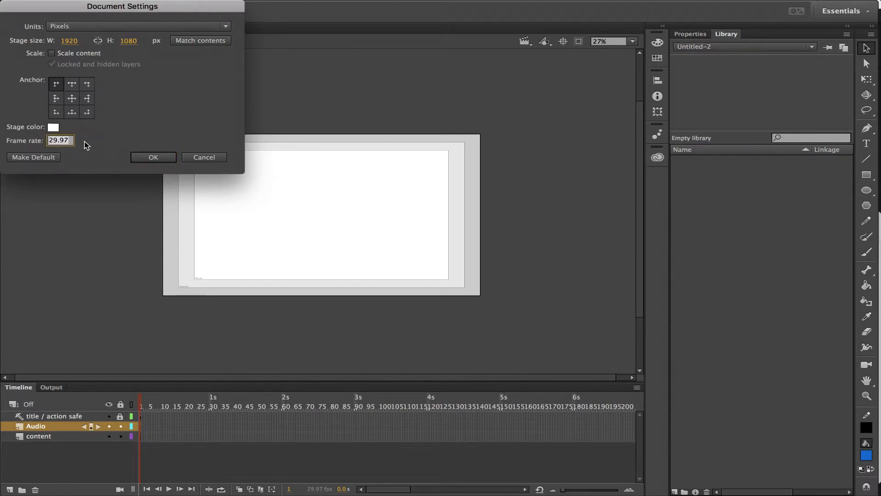
type("12")
left_click(145, 156)
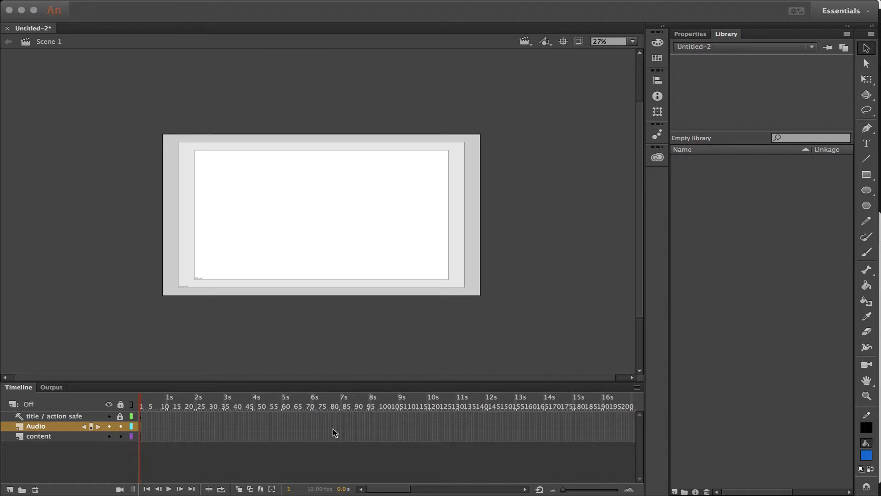
Step: Import the sound file adventuretime_02.wav from the Documents folder into the library
scroll(332, 428, "right", 15)
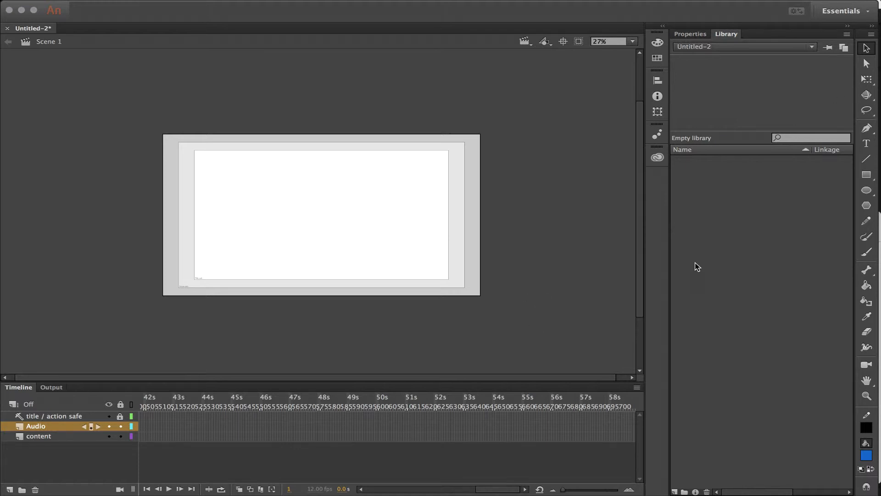
mouse_move(16, 1)
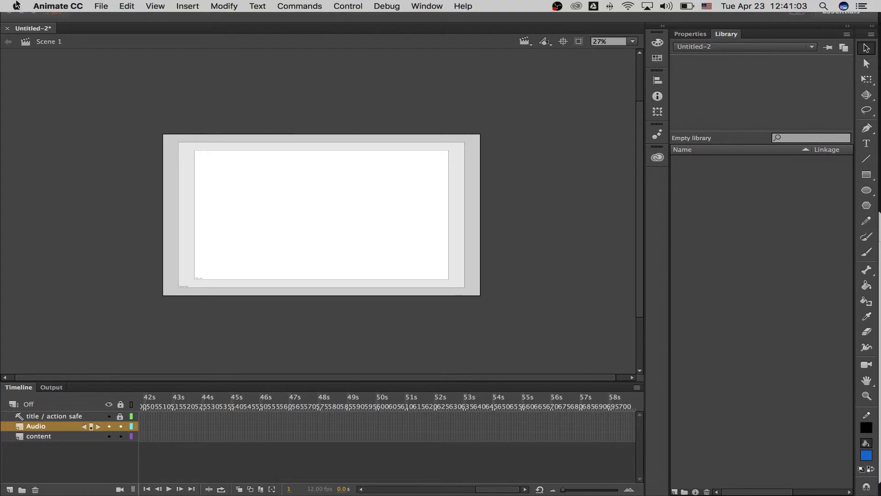
left_click(104, 4)
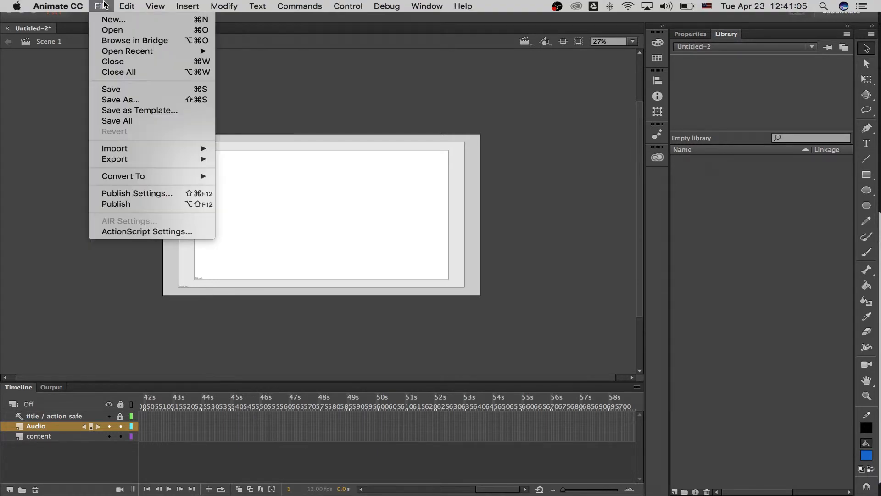
mouse_move(133, 148)
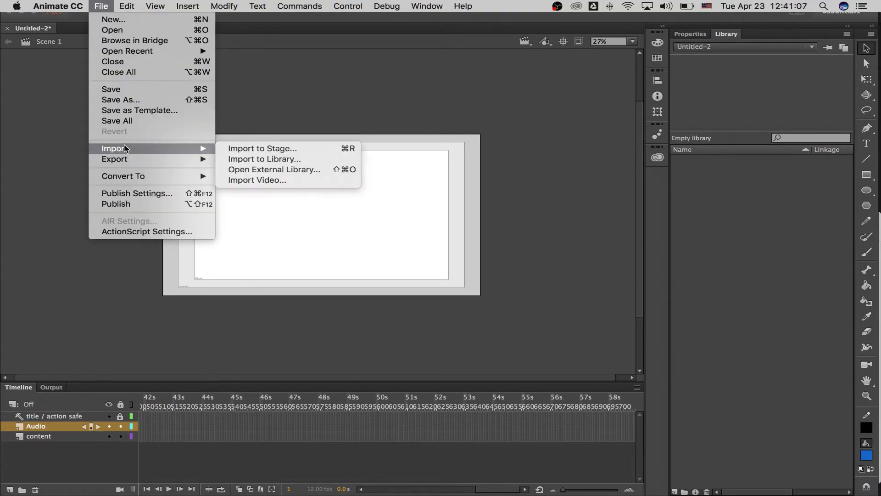
left_click(294, 159)
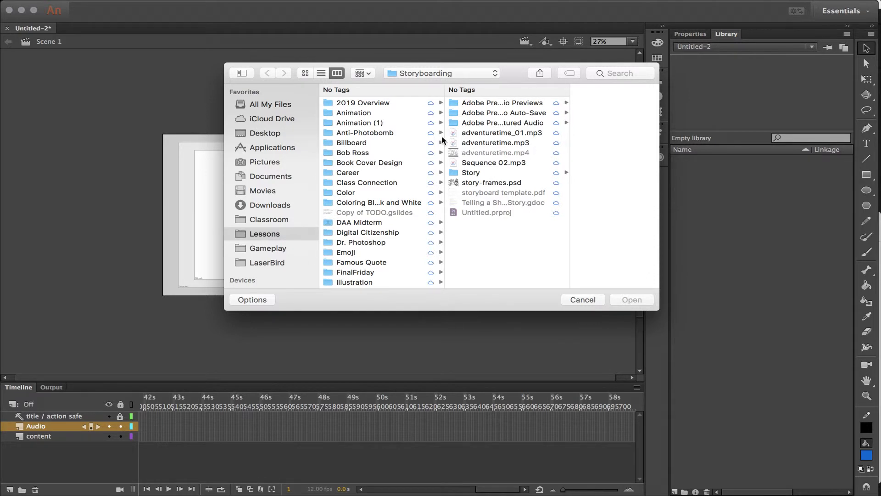
left_click(242, 177)
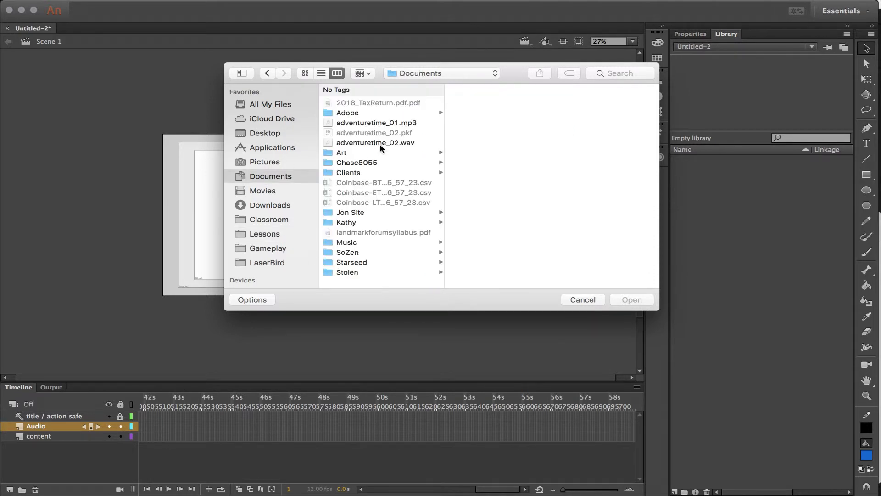
left_click(380, 145)
double_click(380, 145)
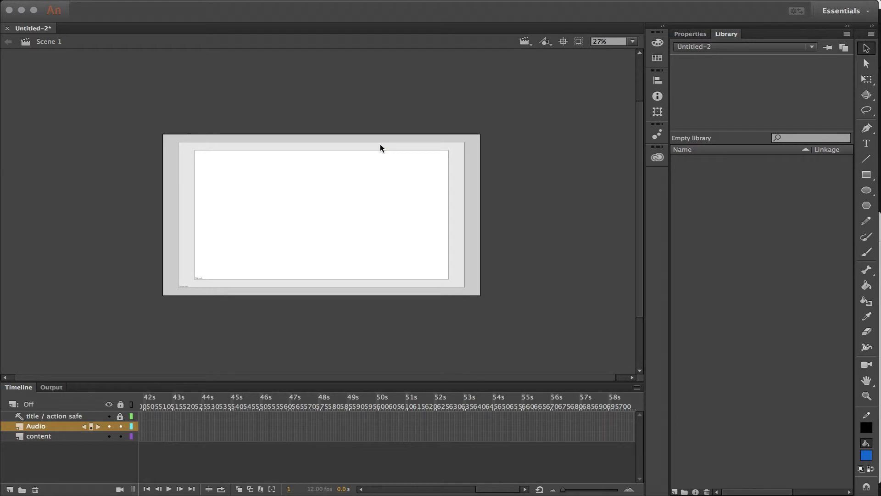
left_click(764, 224)
right_click(765, 225)
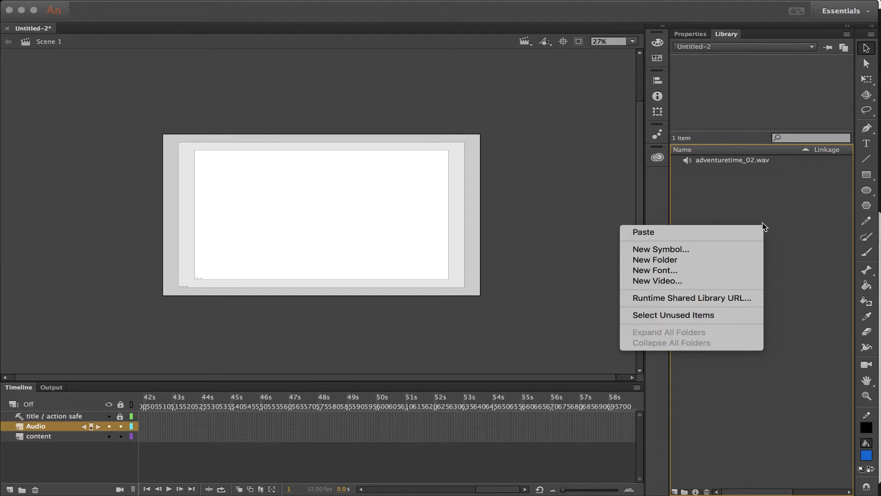
left_click(761, 217)
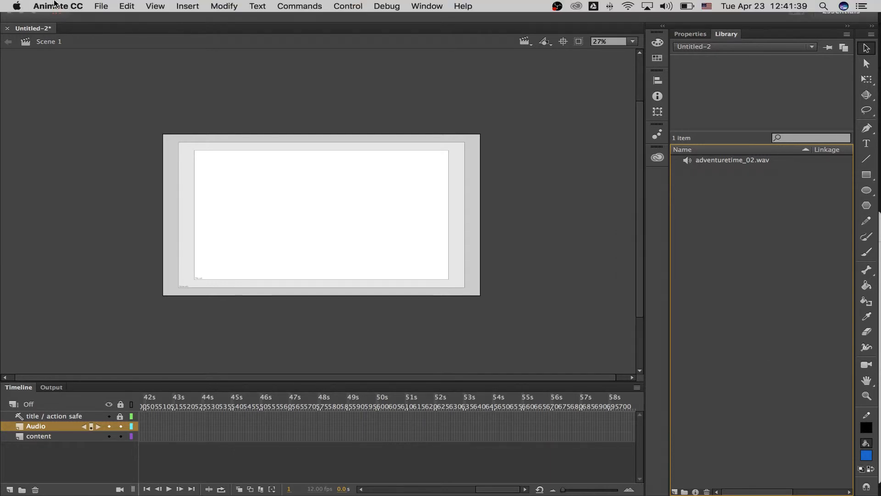
Step: Import all the storyboard images, 1.jpg through 21.jpg, from the Story folder inside Storyboarding into the library
left_click(101, 6)
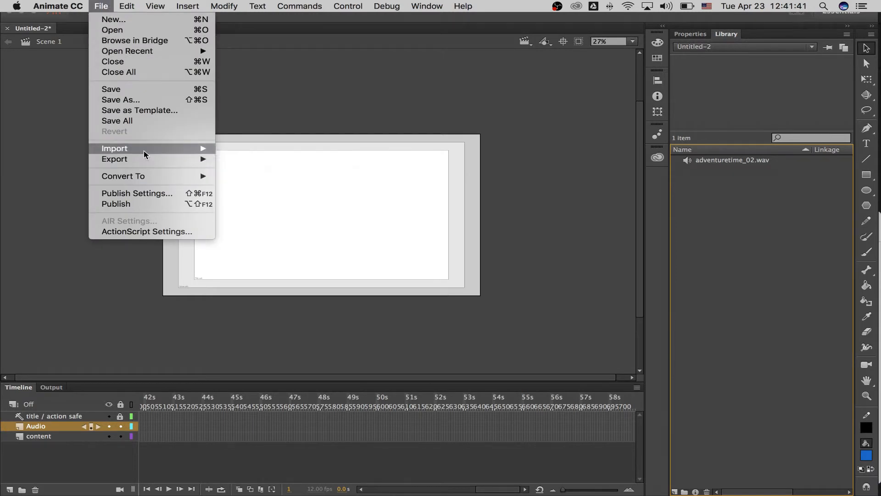
mouse_move(150, 150)
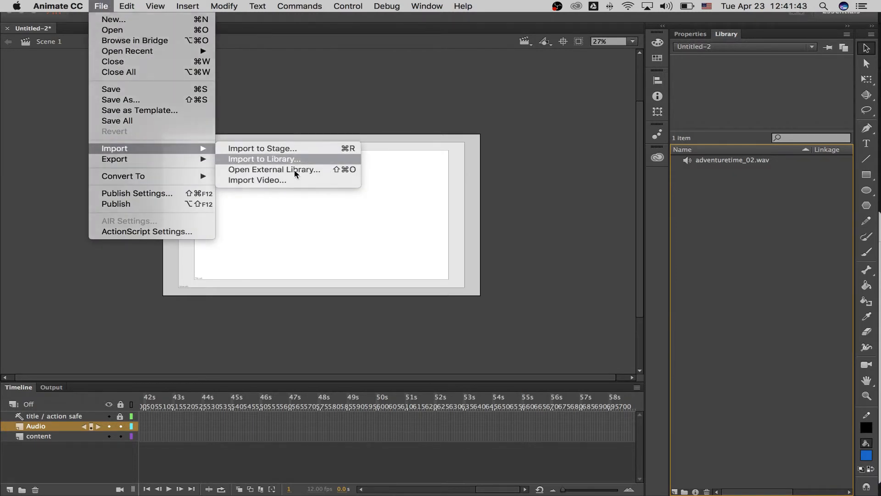
left_click(289, 159)
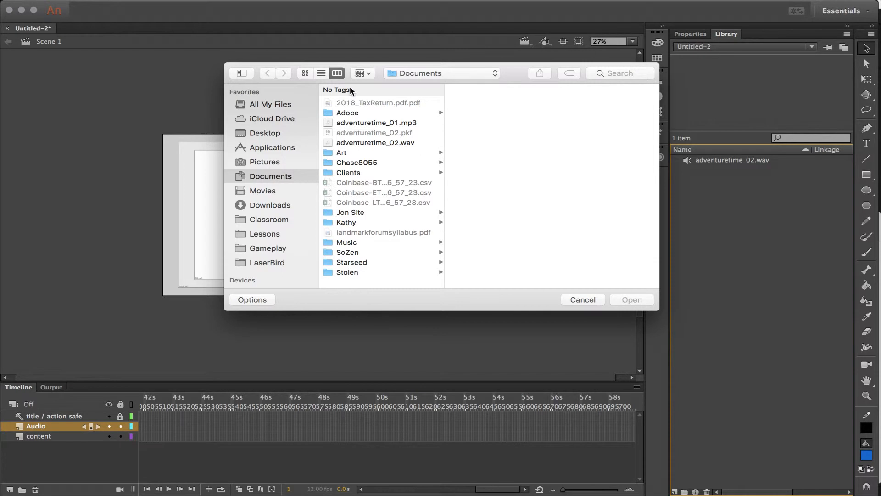
left_click(406, 77)
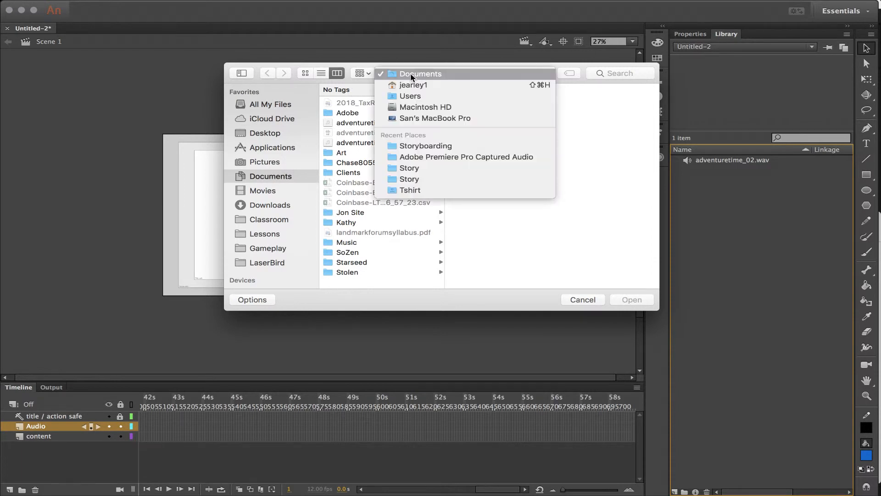
left_click(433, 145)
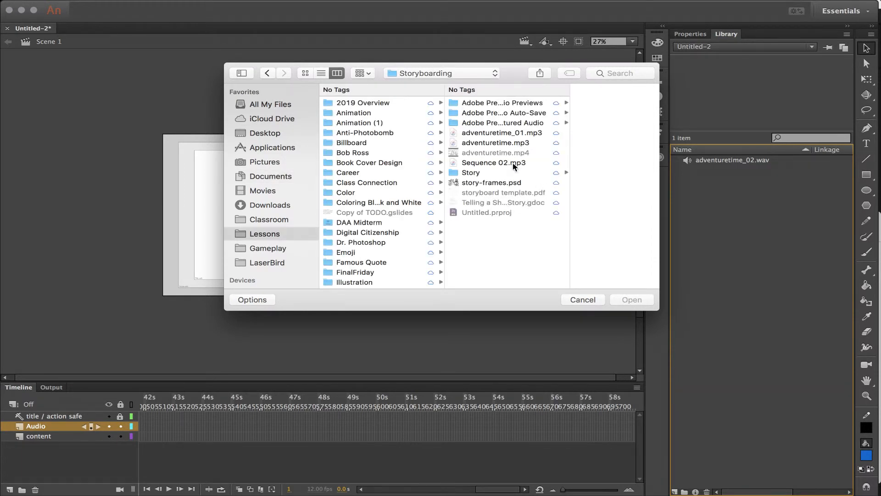
left_click(508, 172)
key("Right")
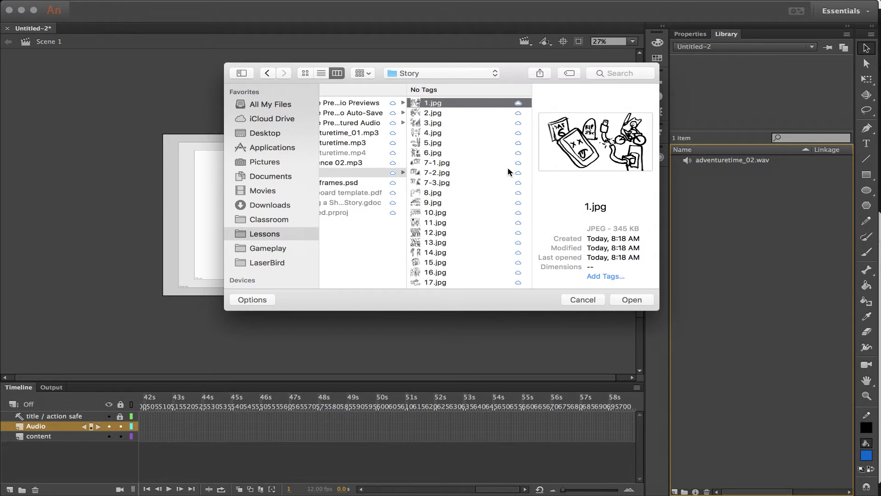
key("super+a")
key("Return")
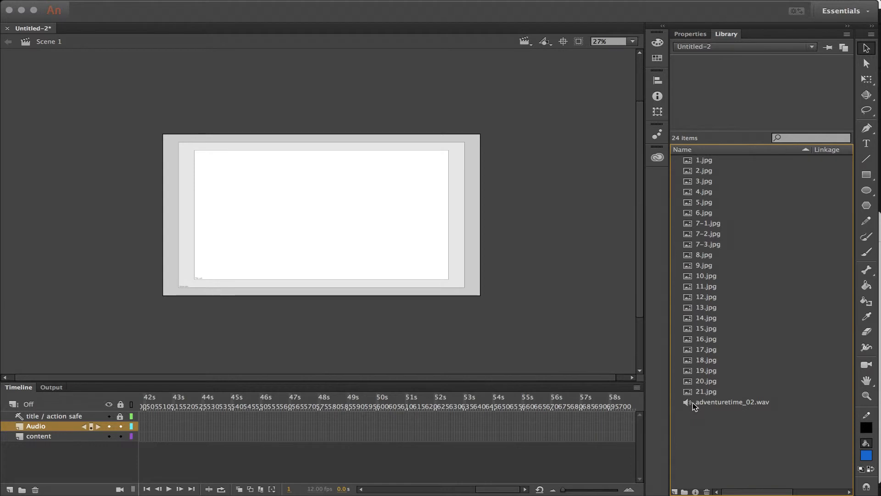
Step: Place adventuretime_02.wav on the Audio layer and extend that layer with an inserted frame at frame 705
left_click_drag(692, 402, 298, 216)
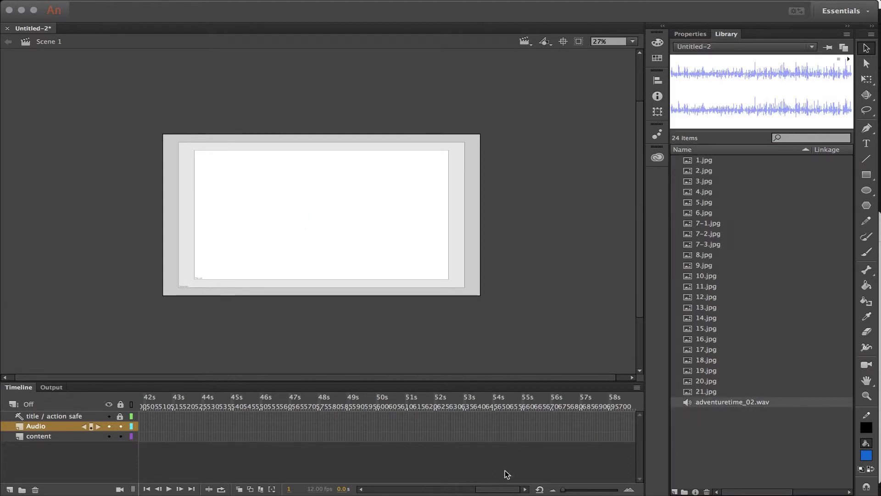
left_click_drag(491, 484, 220, 484)
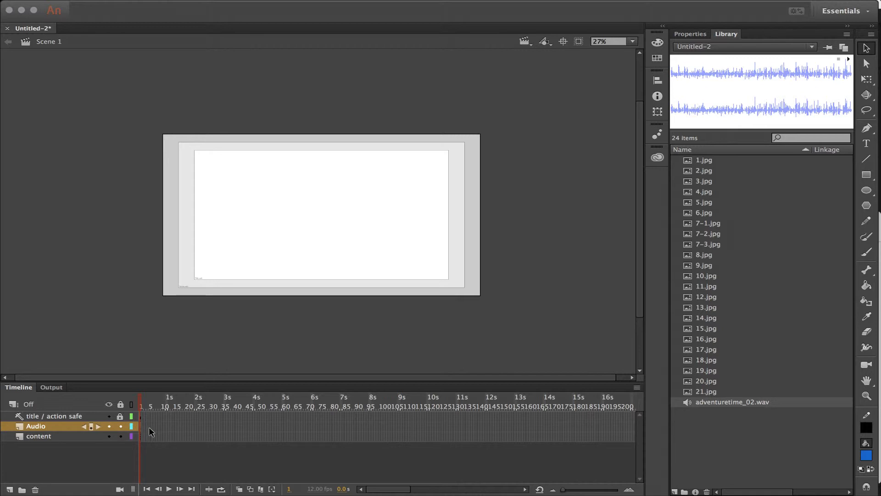
left_click_drag(393, 489, 551, 492)
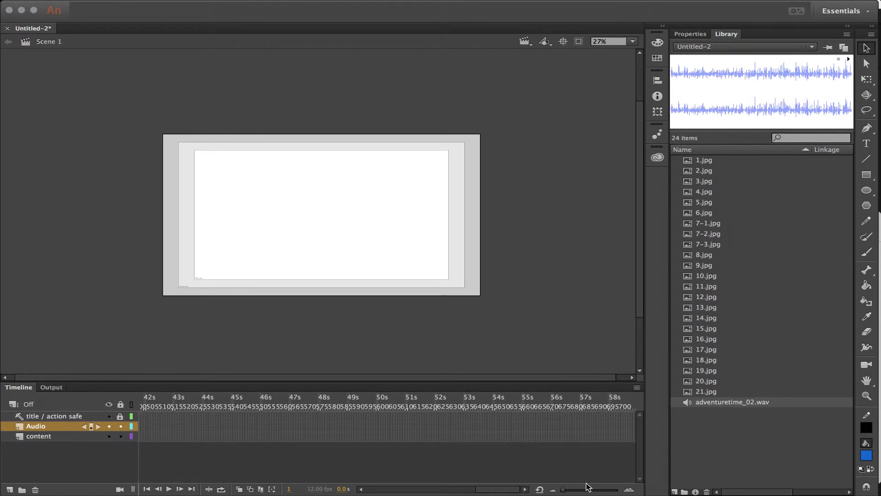
right_click(632, 429)
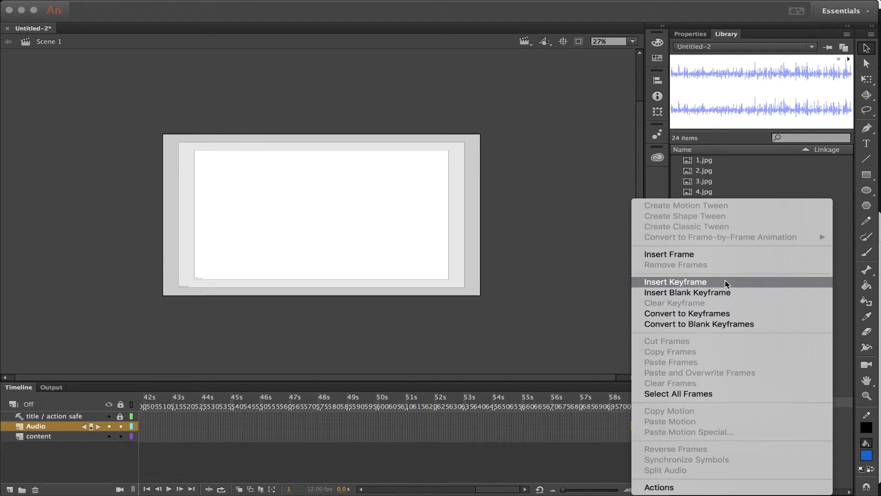
left_click(717, 254)
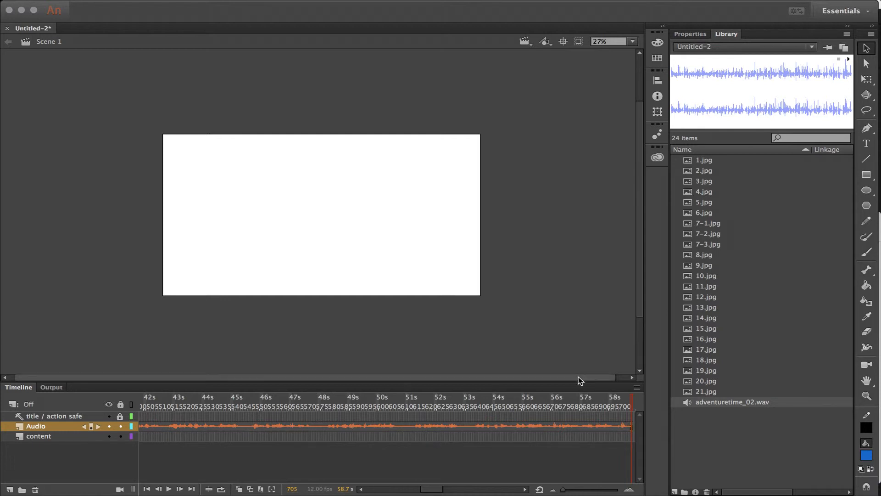
Step: Set the sync of the Audio layer's sound to Stream and scrub along the timeline to check the sound
left_click_drag(572, 401, 588, 416)
left_click(484, 423)
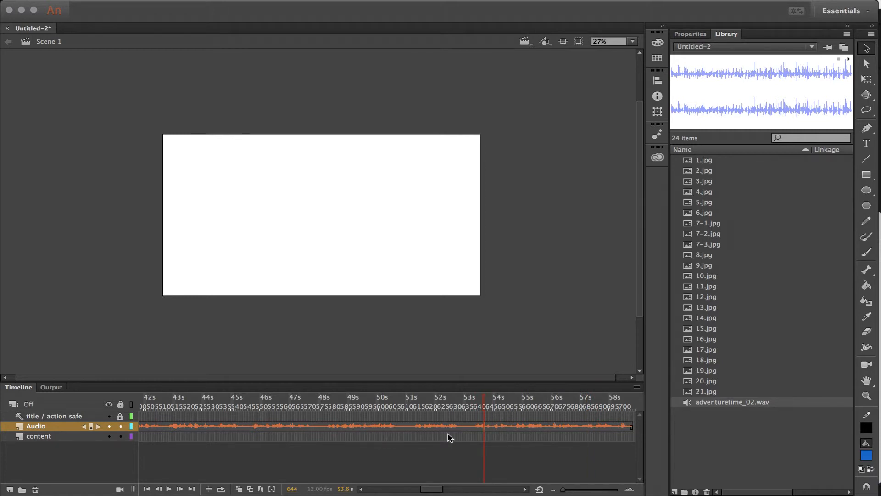
left_click(694, 35)
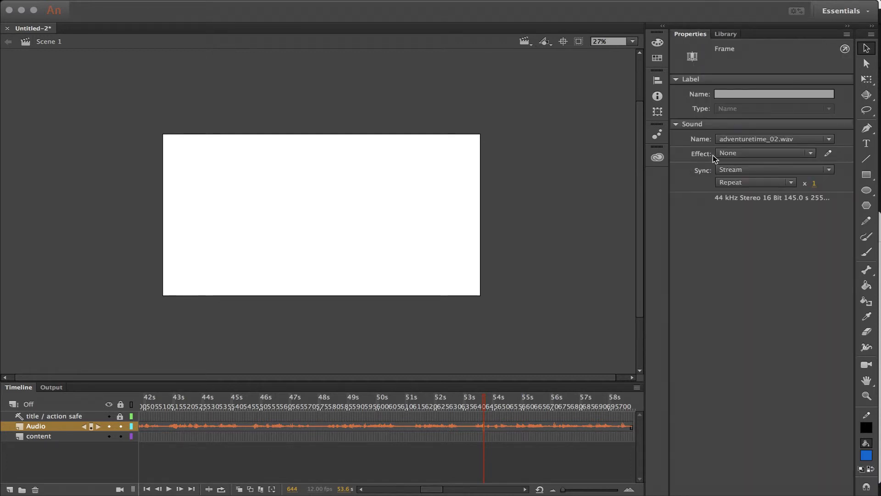
left_click(723, 169)
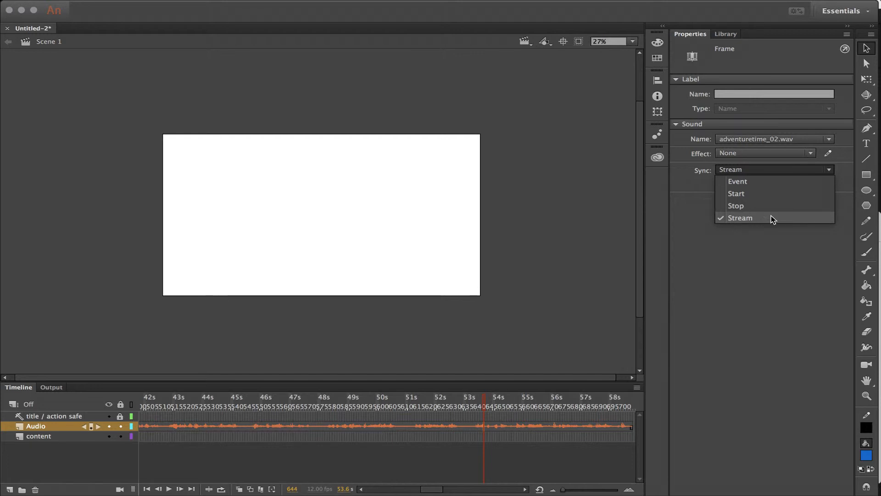
left_click(751, 216)
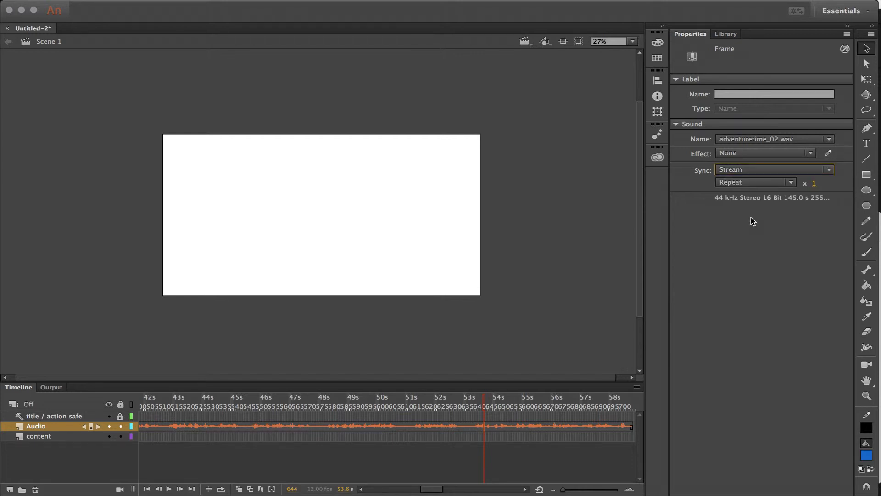
left_click_drag(384, 407, 583, 408)
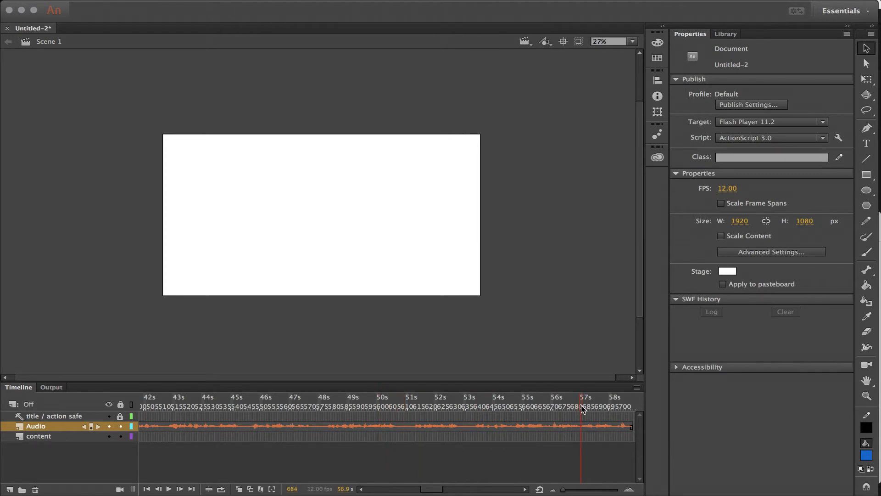
left_click(356, 400)
Step: Extend the Audio layer further by inserting a frame at frame 1409
left_click_drag(428, 490, 446, 491)
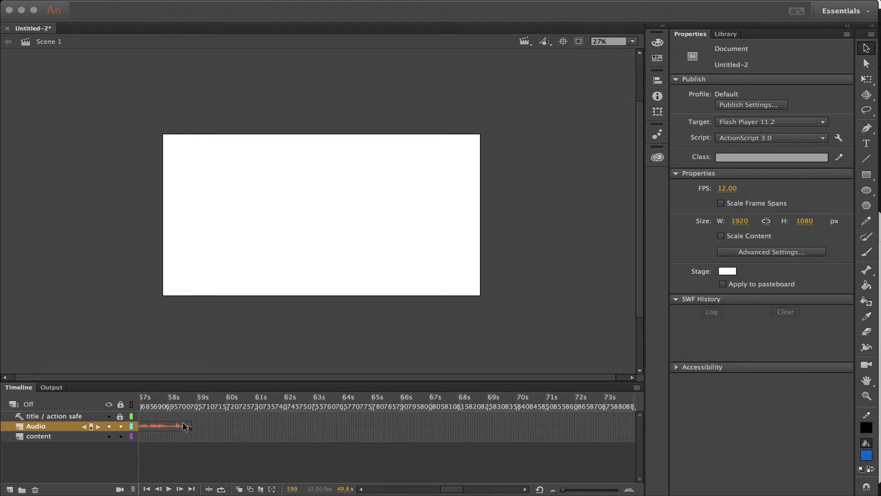
left_click_drag(454, 490, 510, 490)
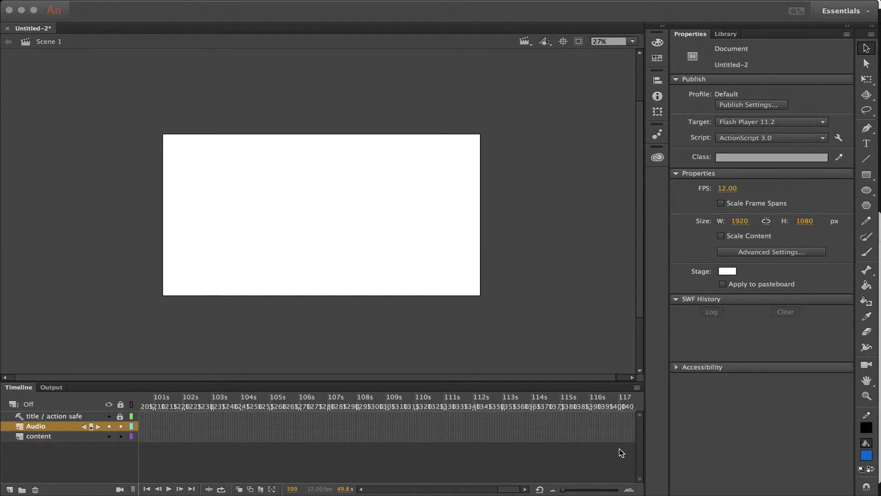
right_click(633, 427)
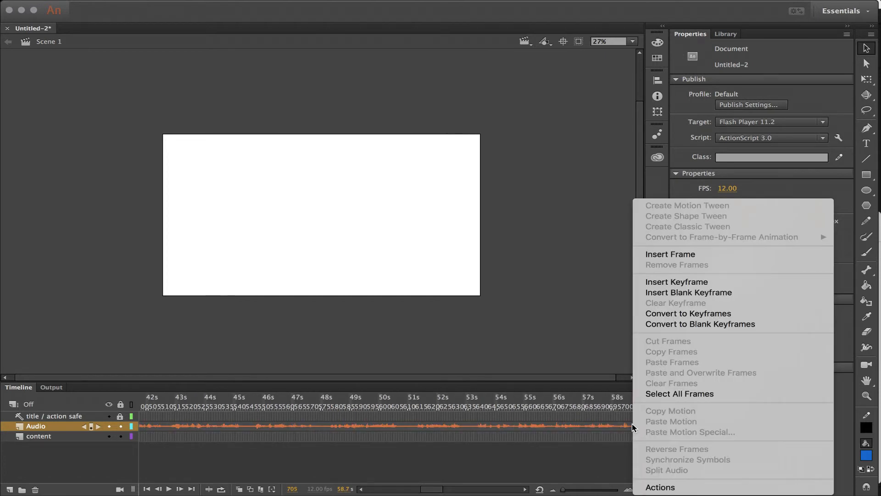
left_click(508, 491)
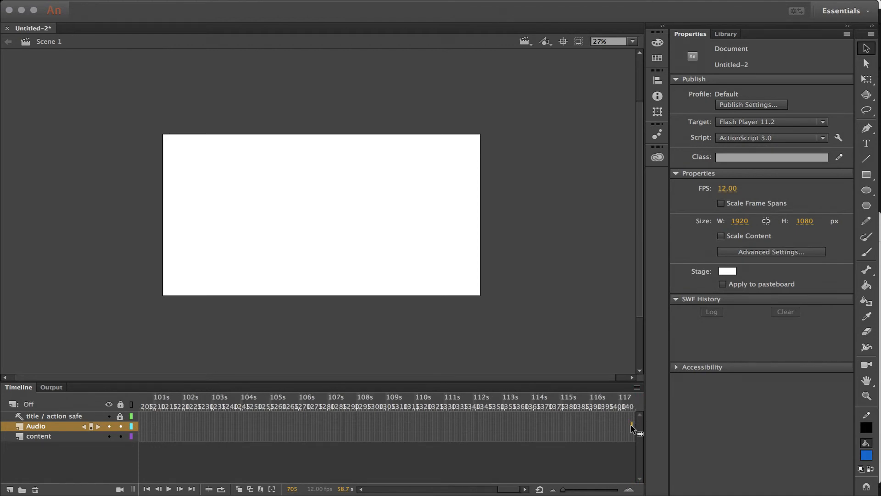
right_click(632, 425)
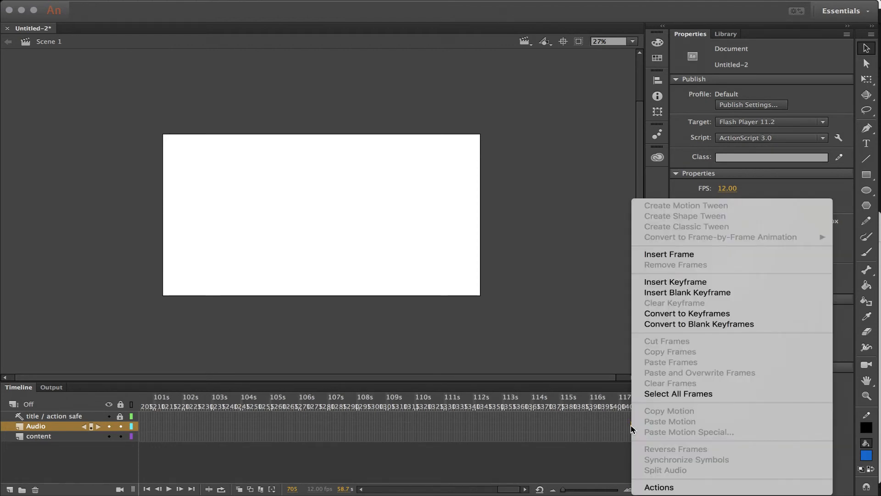
left_click(691, 255)
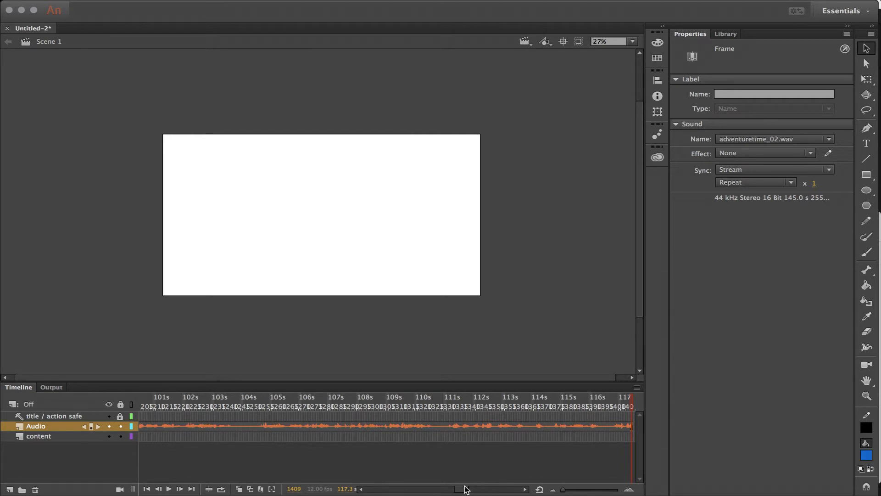
Step: Extend the Audio layer to frame 2112 with an inserted frame so it covers the end of the sound
left_click_drag(464, 489, 514, 489)
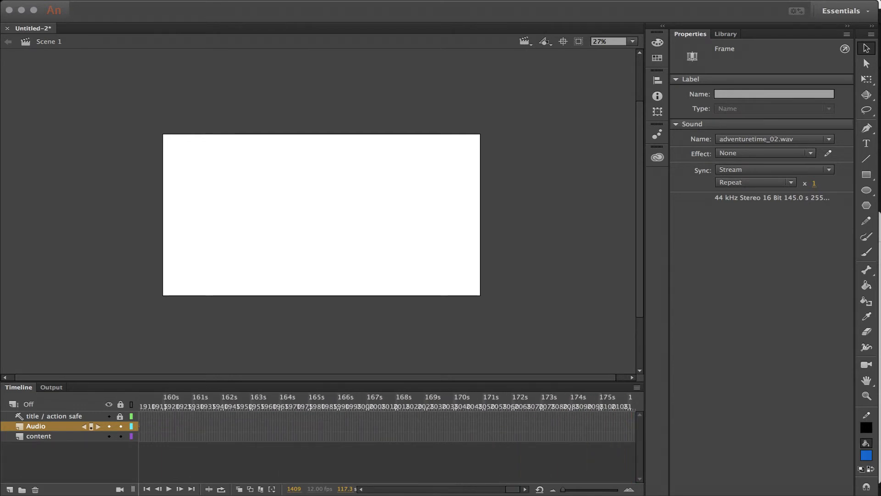
right_click(629, 427)
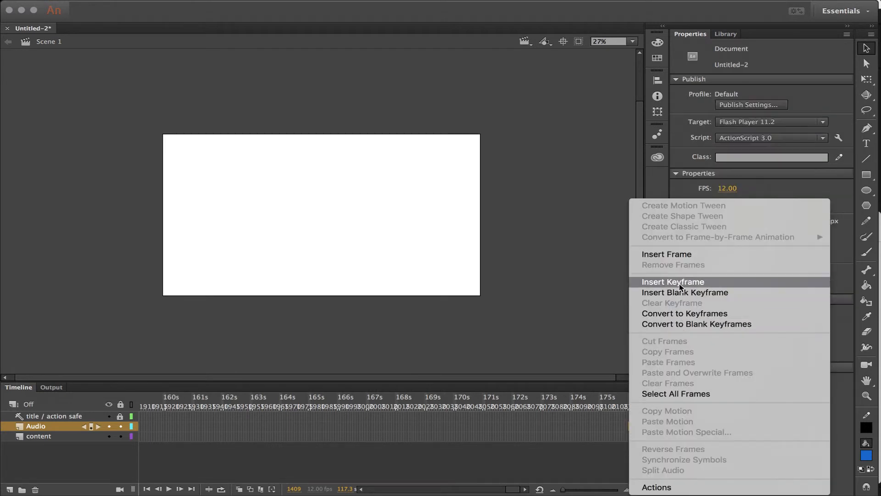
left_click(673, 254)
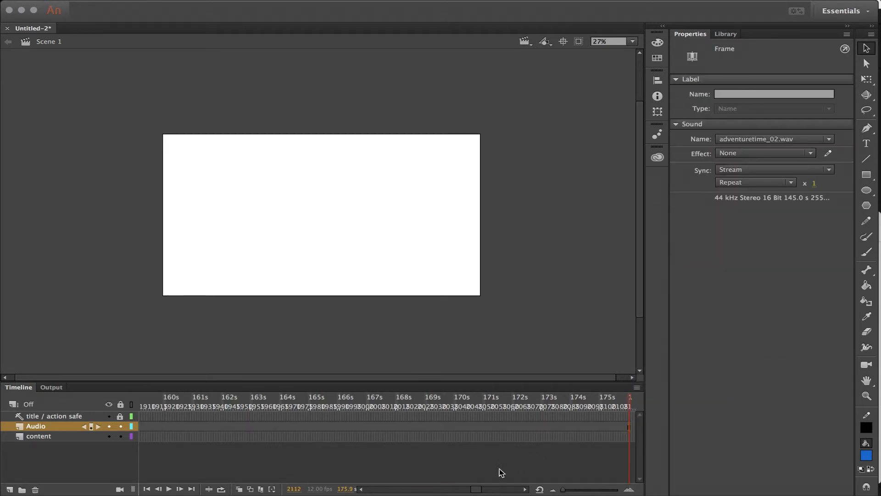
mouse_move(480, 489)
left_mouse_down()
mouse_move(457, 491)
mouse_move(467, 490)
left_mouse_up()
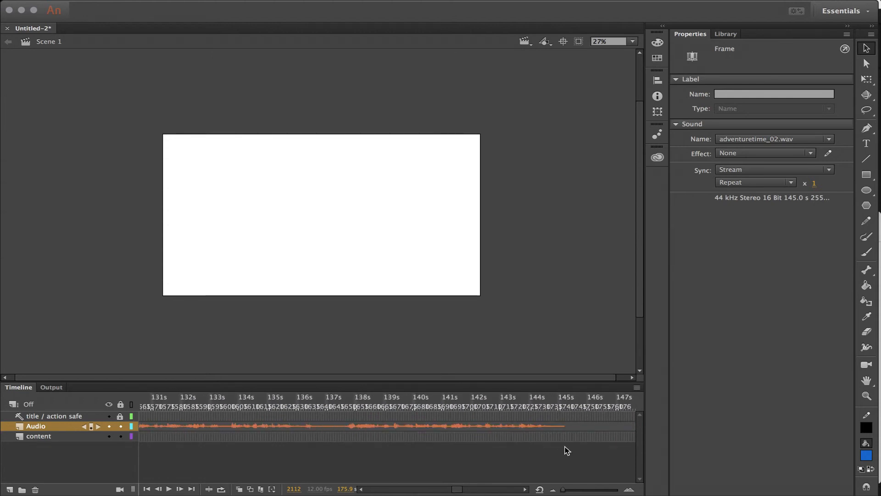
left_click_drag(457, 489, 370, 489)
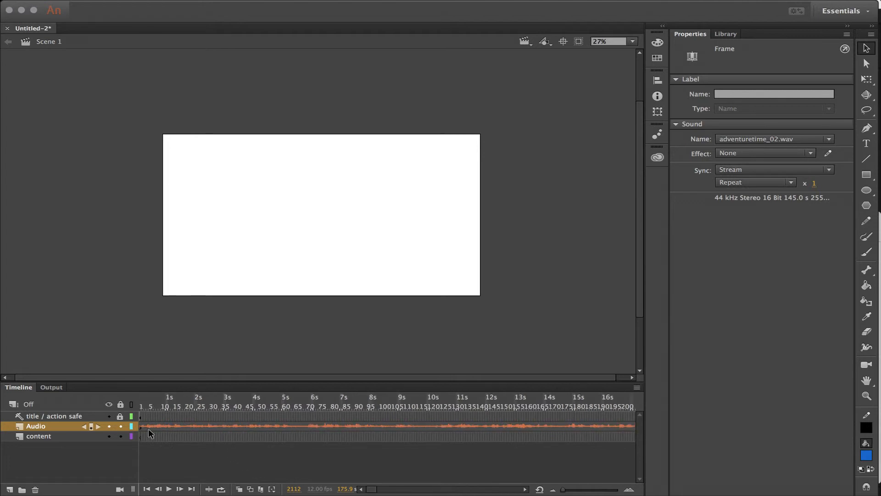
Step: Try to place 1.jpg from the library on the stage on the content layer
left_click(52, 436)
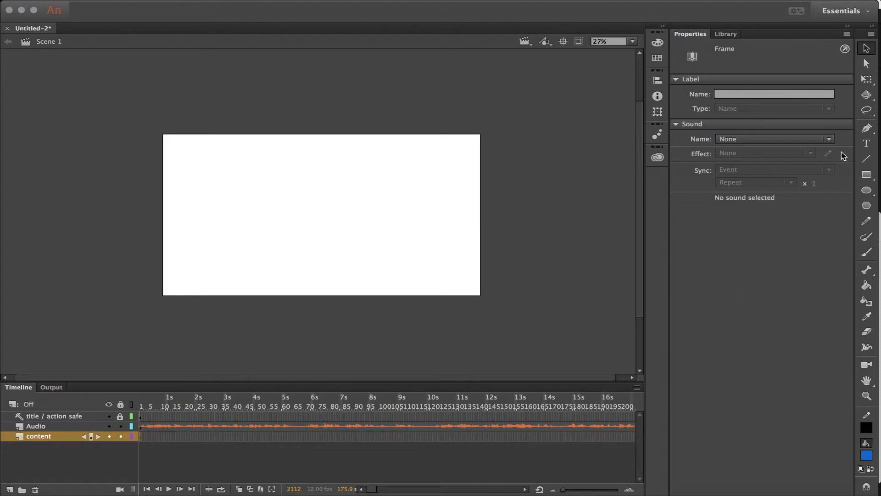
left_click(725, 34)
left_click(684, 160)
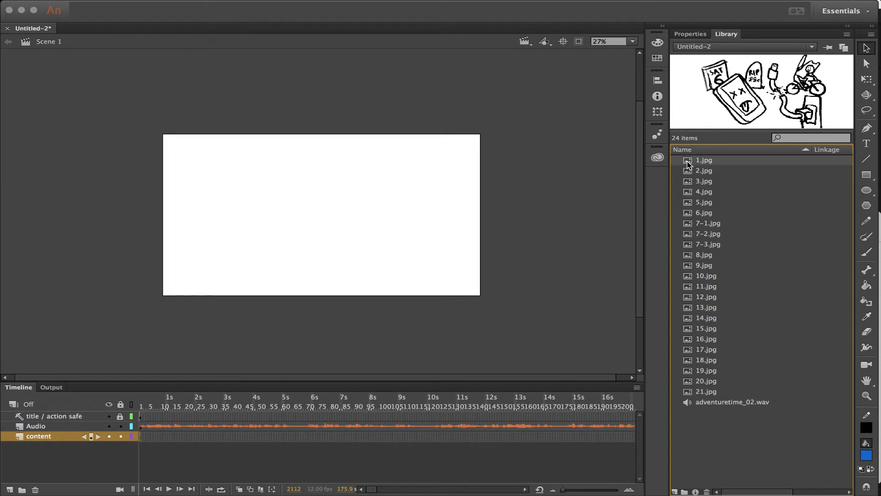
mouse_move(687, 165)
left_mouse_down()
mouse_move(246, 190)
mouse_move(243, 211)
left_mouse_up()
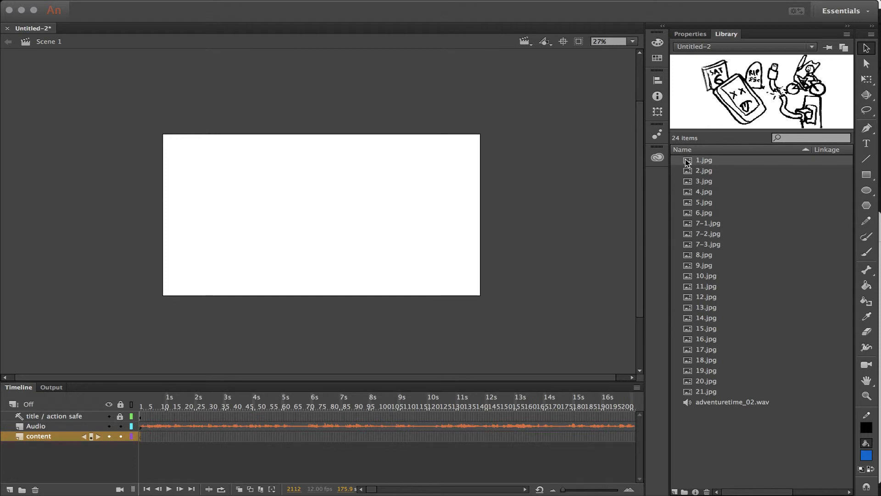
left_click_drag(687, 162, 240, 221)
Step: Move the content layer above the Audio layer and place 1.jpg on the stage at frame 1
left_click_drag(46, 437, 44, 421)
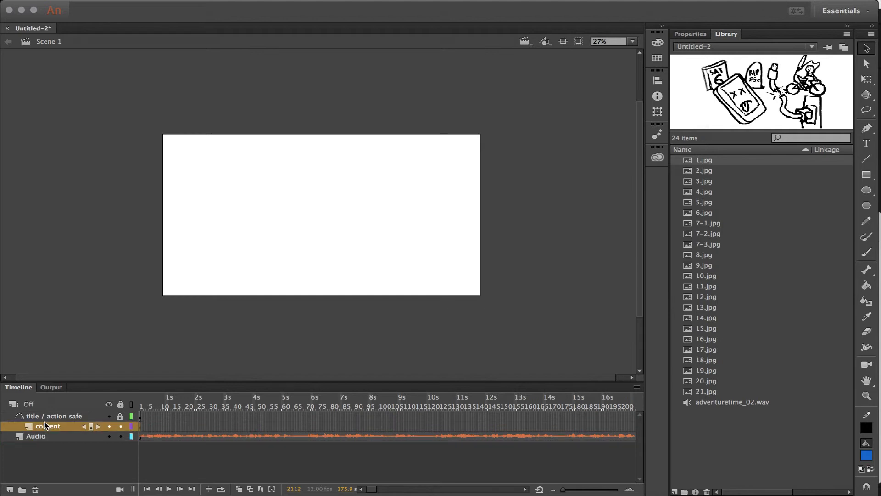
left_click(141, 407)
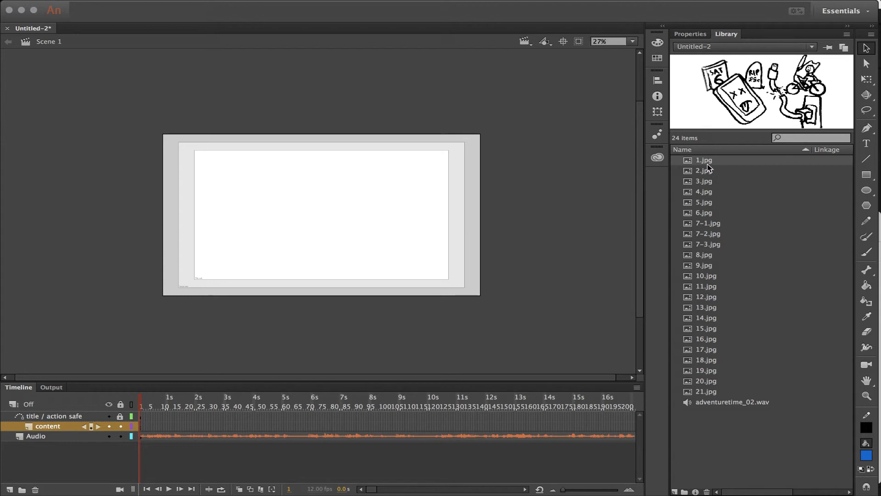
mouse_move(691, 163)
left_mouse_down()
mouse_move(386, 181)
mouse_move(312, 222)
mouse_move(323, 220)
left_mouse_up()
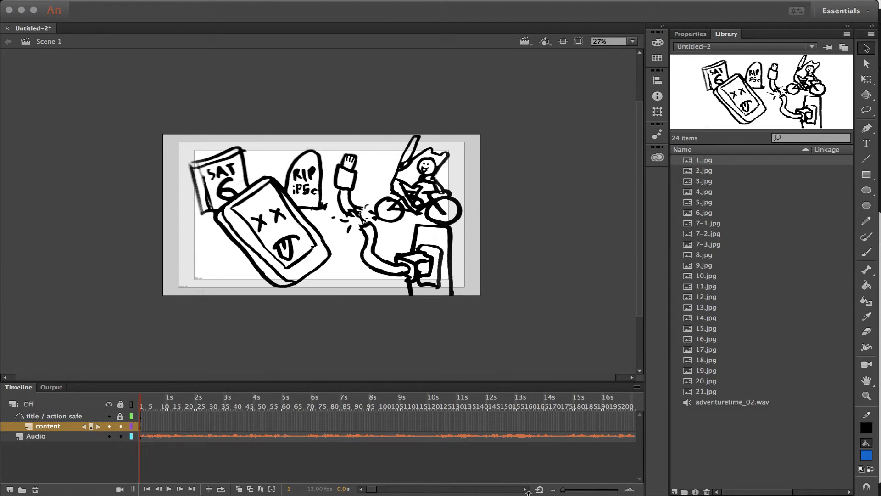
Step: Play the soundtrack to find the first panel change and insert a keyframe at frame 118 on the content layer
left_click(629, 490)
left_click(629, 489)
left_click(629, 489)
left_click(629, 490)
left_click(629, 490)
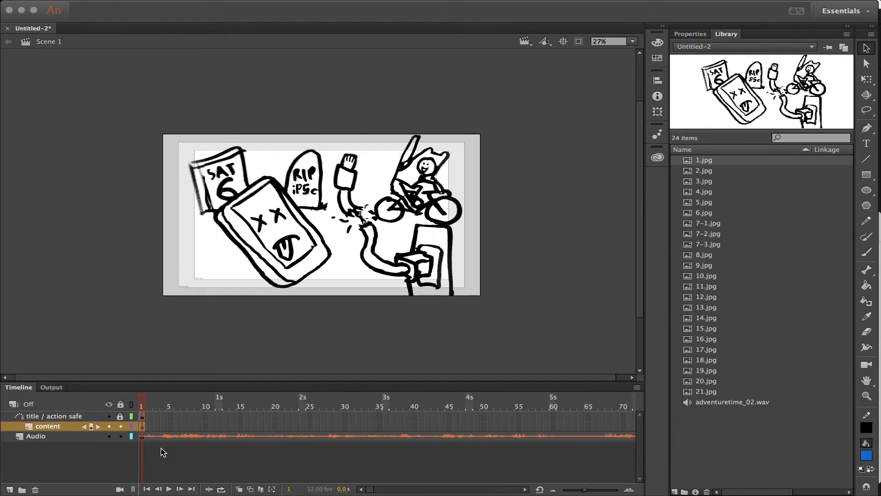
mouse_move(159, 398)
left_mouse_down()
mouse_move(149, 399)
mouse_move(356, 401)
mouse_move(109, 409)
left_mouse_up()
left_click(480, 406)
key("Return")
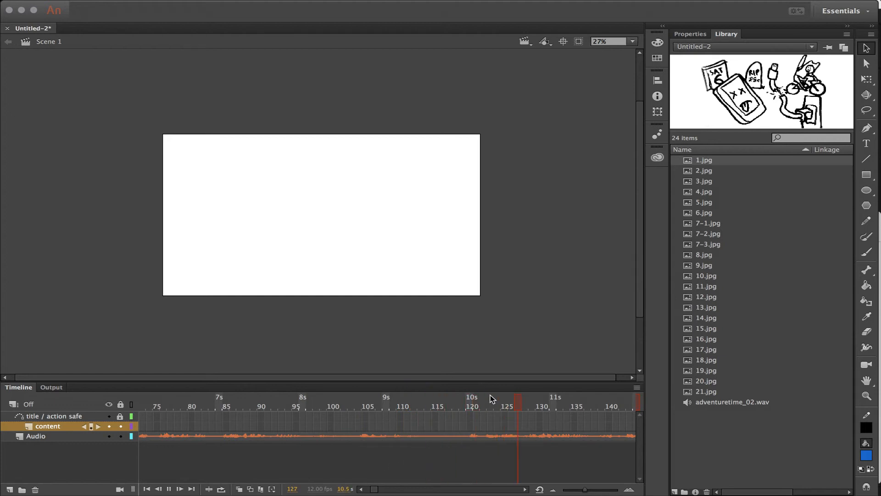
left_click(443, 404)
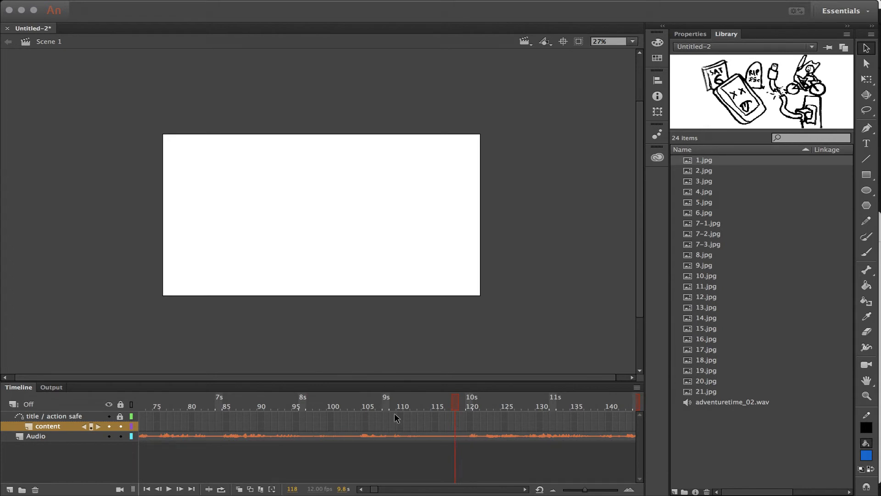
right_click(456, 429)
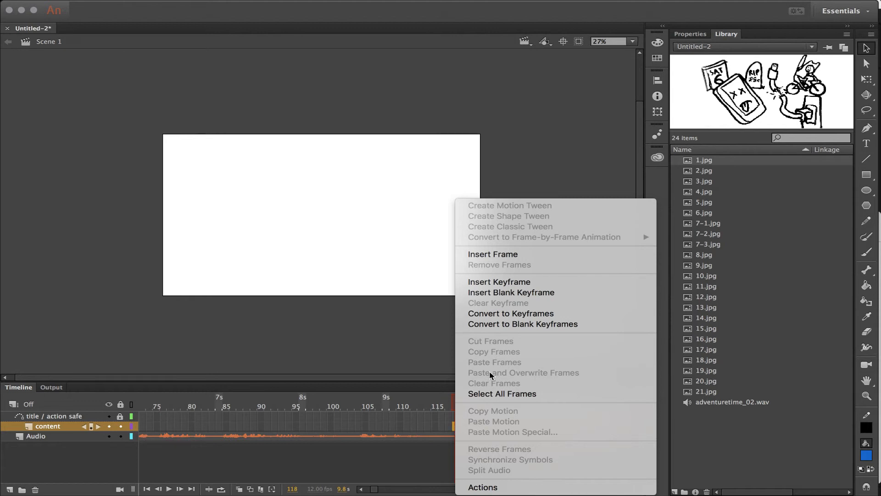
left_click(524, 284)
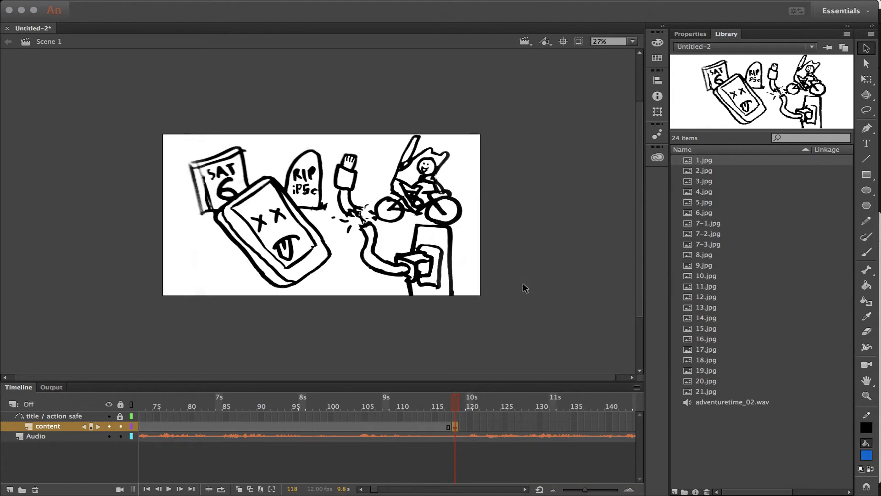
Step: Replace the 1.jpg drawing on the stage at frame 118 with 2.jpg from the library
mouse_move(454, 399)
left_mouse_down()
mouse_move(413, 398)
mouse_move(464, 402)
mouse_move(254, 408)
mouse_move(455, 408)
left_mouse_up()
left_click(395, 192)
key("Delete")
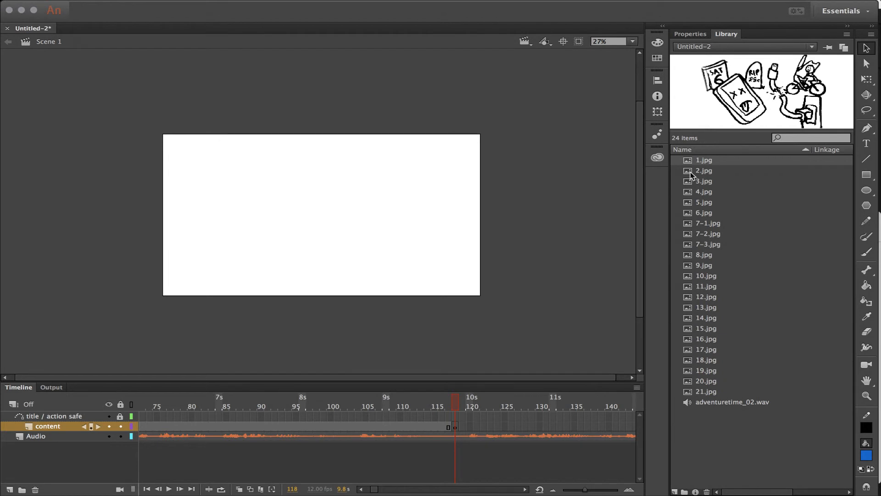
left_click_drag(689, 174, 362, 225)
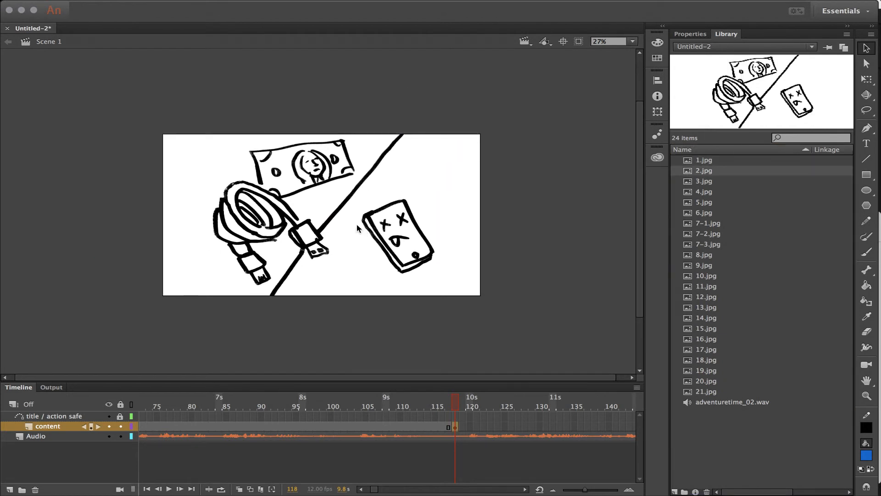
Step: Play the soundtrack onward to find the next panel change and insert a keyframe at frame 245 on the content layer
scroll(517, 434, "right", 5)
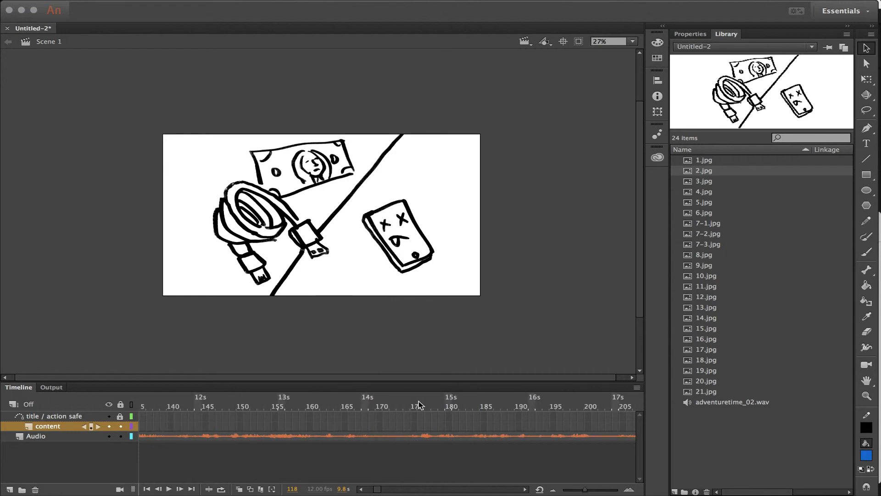
left_click(267, 407)
left_click_drag(268, 407, 174, 400)
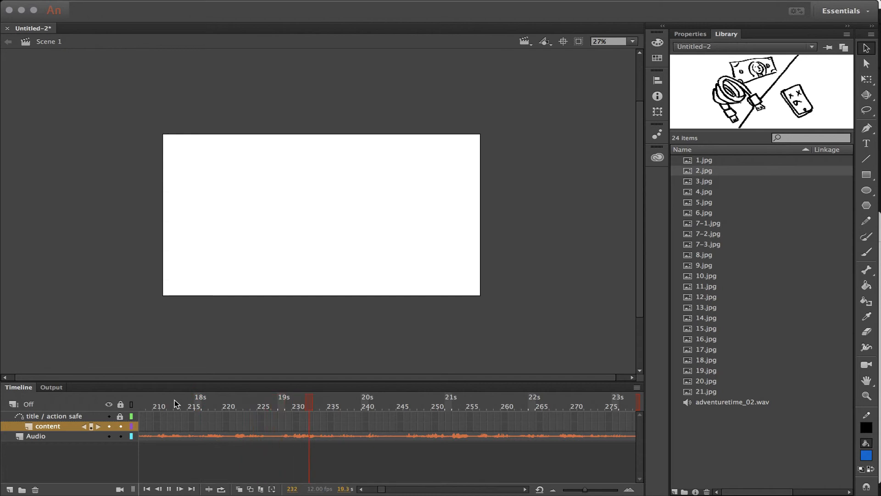
key("Return")
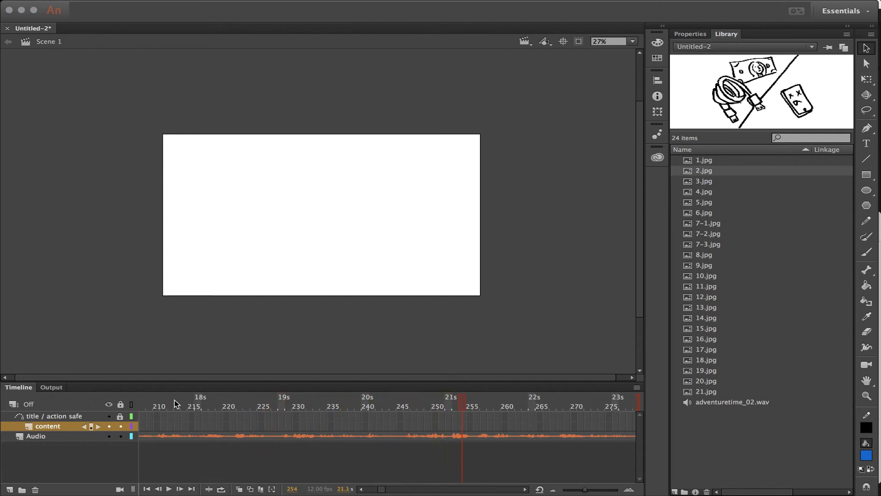
left_click(400, 406)
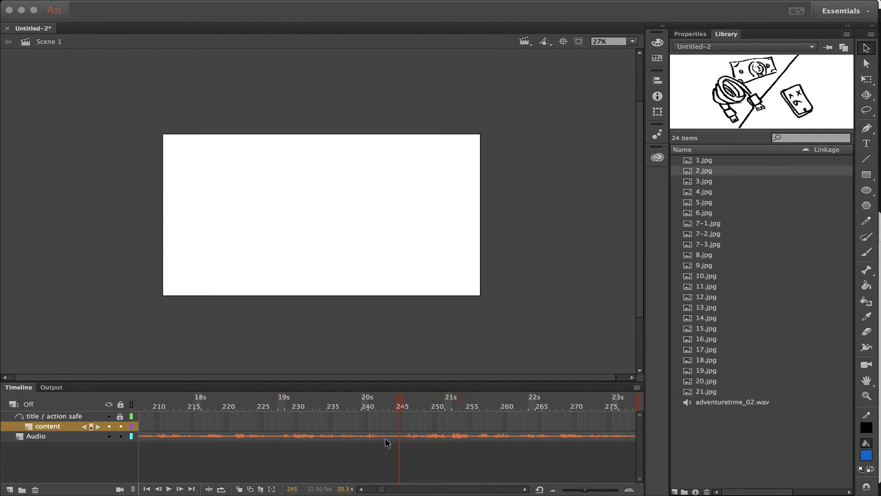
right_click(397, 425)
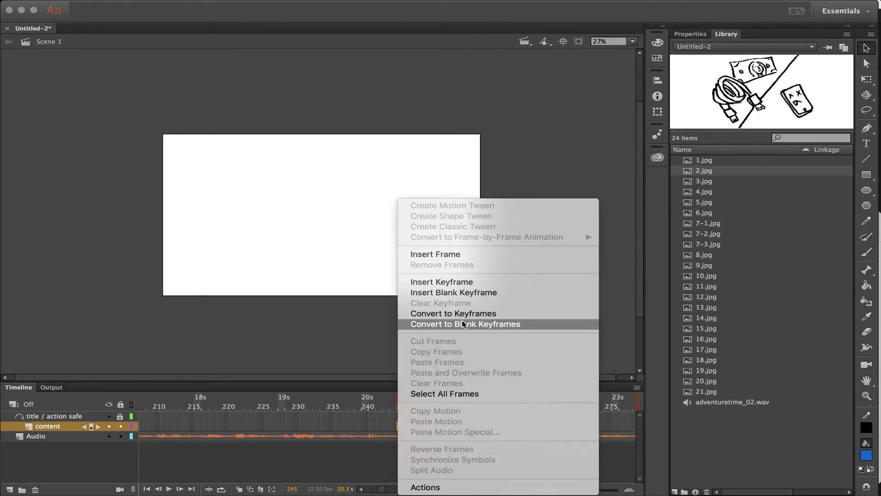
left_click(466, 285)
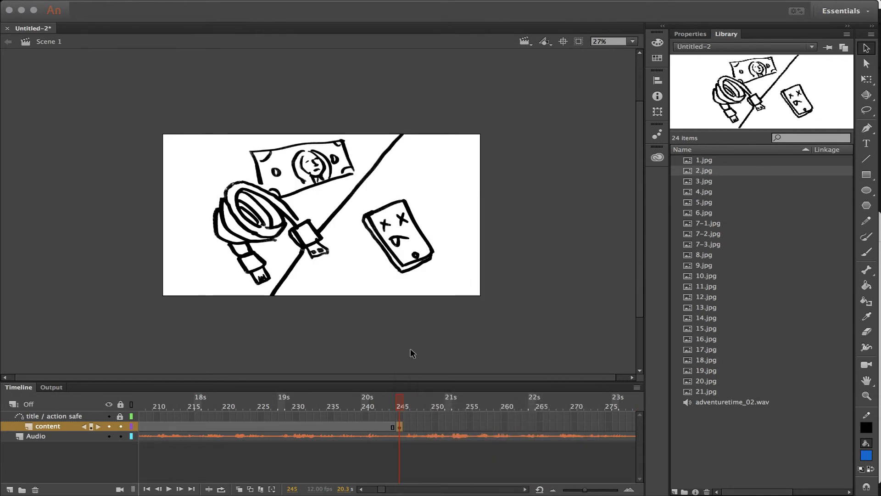
Step: Clear the 2.jpg drawing from the content layer's keyframe at frame 245, check the preceding frames, and return to frame 245
key("Delete")
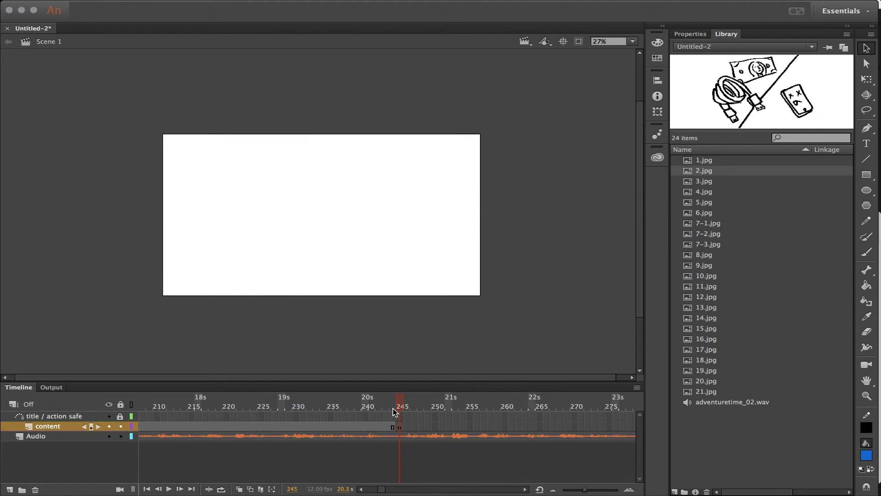
mouse_move(359, 405)
left_mouse_down()
mouse_move(389, 407)
mouse_move(253, 405)
left_mouse_up()
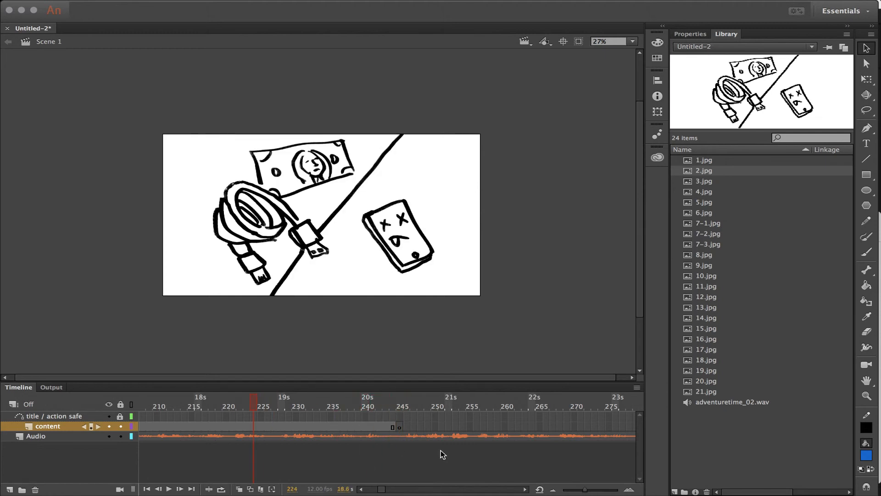
left_click(553, 489)
left_click(553, 489)
left_click(553, 489)
left_click_drag(238, 398, 330, 409)
left_click(525, 489)
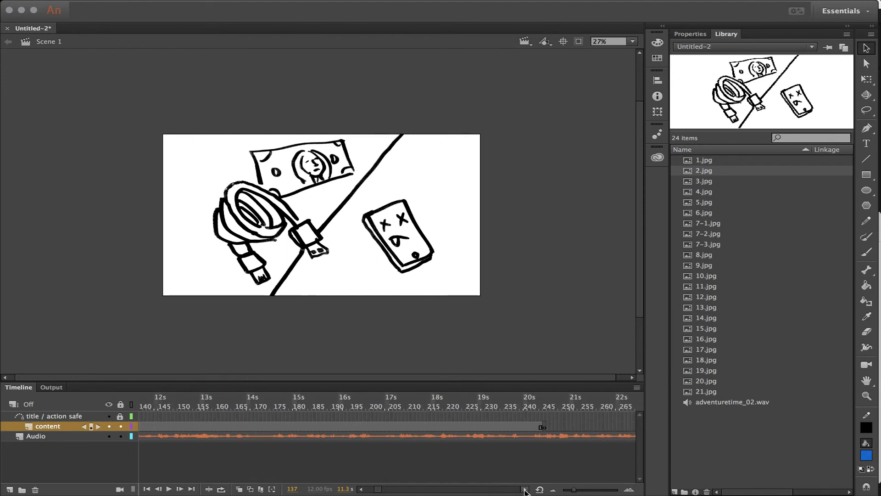
left_click(525, 489)
left_click(446, 410)
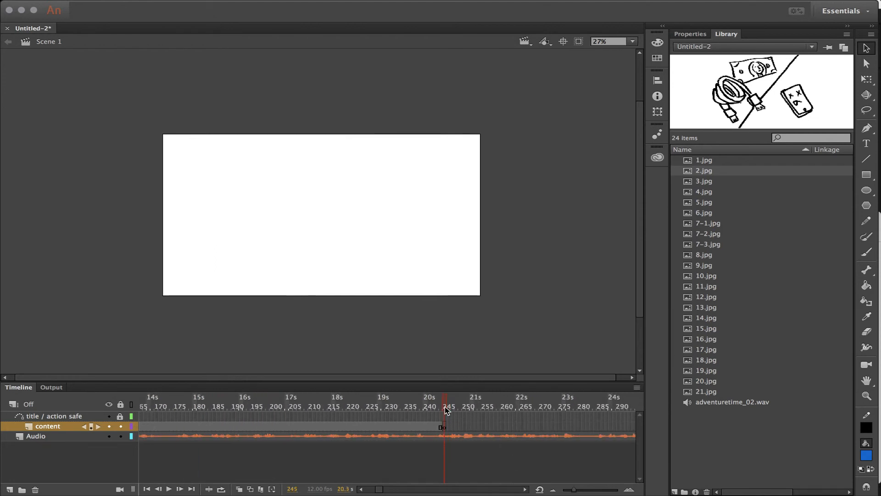
Step: With 3.jpg previewed from the library, brush a blue smiling head, a rectangular phone and a torso at frame 245
key("b")
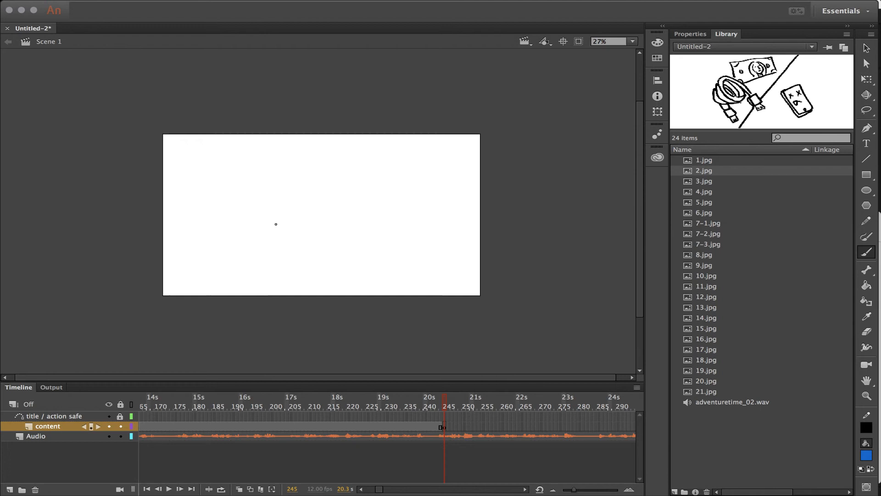
left_click(740, 182)
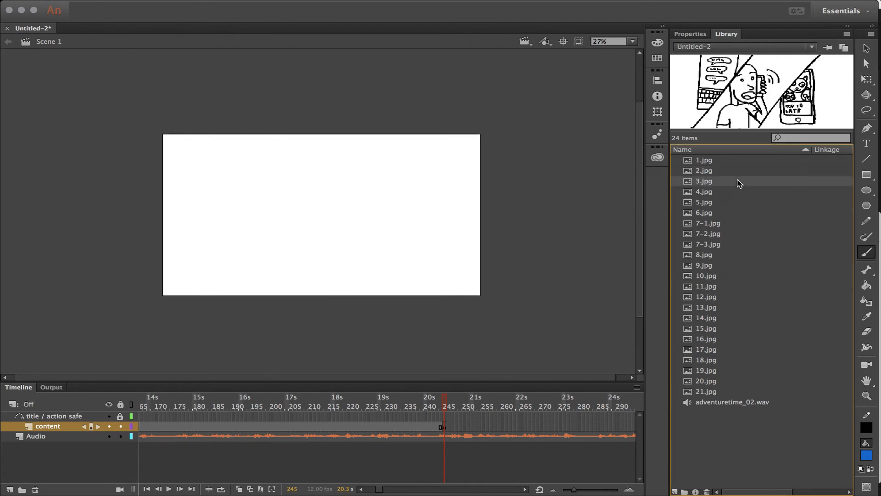
mouse_move(267, 196)
left_mouse_down()
mouse_move(278, 217)
mouse_move(302, 208)
mouse_move(304, 171)
mouse_move(278, 155)
mouse_move(262, 198)
mouse_move(298, 196)
left_mouse_up()
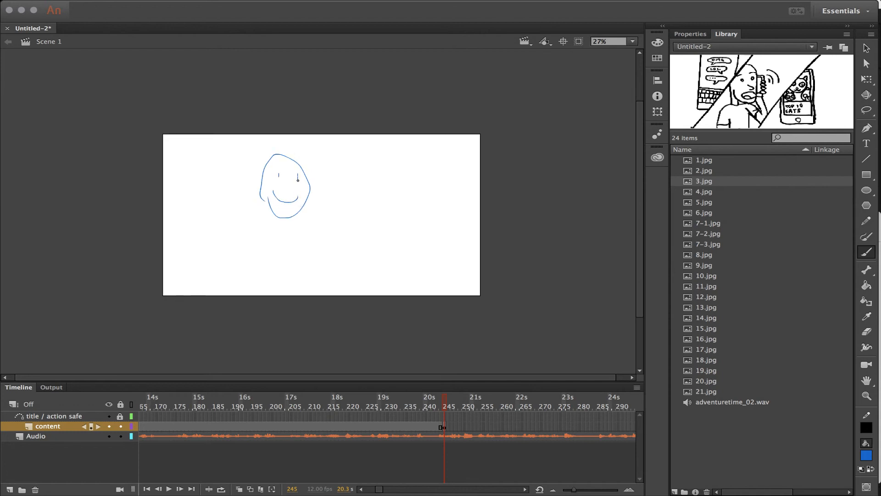
mouse_move(321, 173)
left_mouse_down()
mouse_move(321, 219)
mouse_move(349, 221)
mouse_move(346, 178)
mouse_move(319, 177)
left_mouse_up()
mouse_move(272, 205)
left_mouse_down()
mouse_move(240, 221)
mouse_move(230, 243)
mouse_move(229, 264)
mouse_move(257, 268)
mouse_move(257, 296)
left_mouse_up()
left_click_drag(303, 212, 314, 347)
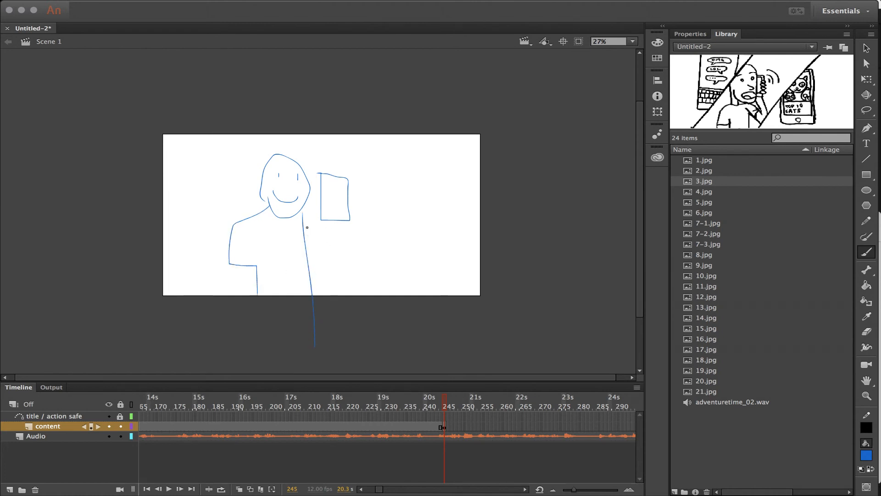
Step: Brush the raised arm holding the phone and the remaining body strokes at frame 245, and go back to frame 230
mouse_move(304, 239)
left_mouse_down()
mouse_move(321, 256)
mouse_move(349, 254)
mouse_move(357, 223)
mouse_move(349, 196)
left_mouse_up()
mouse_move(303, 214)
left_mouse_down()
mouse_move(335, 250)
mouse_move(339, 220)
left_mouse_up()
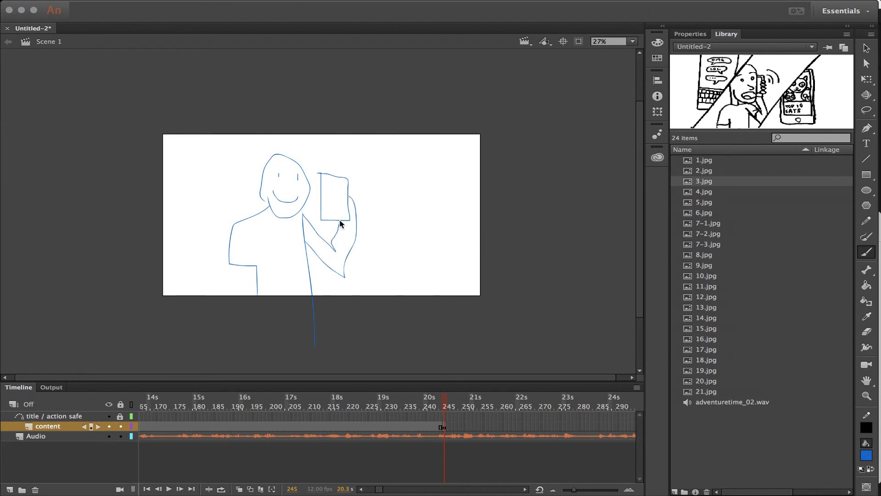
left_click_drag(233, 265, 234, 302)
left_click_drag(249, 267, 248, 300)
left_click_drag(282, 221, 283, 217)
left_click(197, 407)
left_click(388, 417)
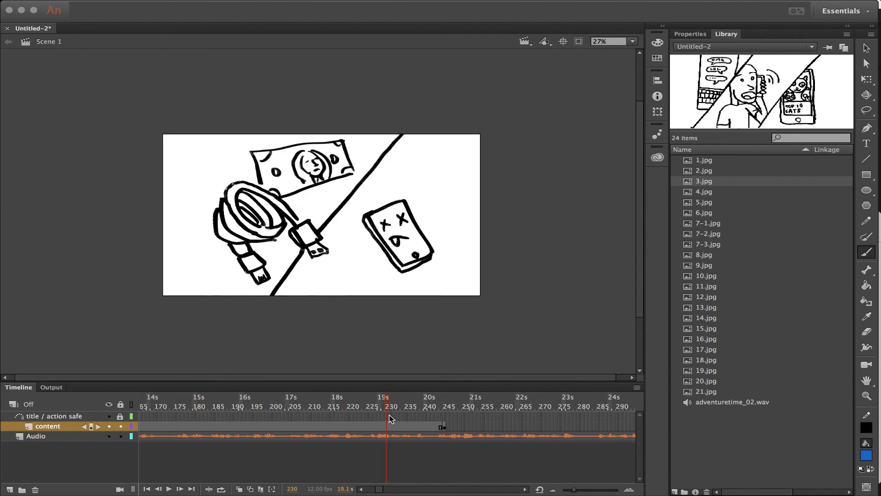
mouse_move(57, 5)
left_click(102, 6)
mouse_move(158, 158)
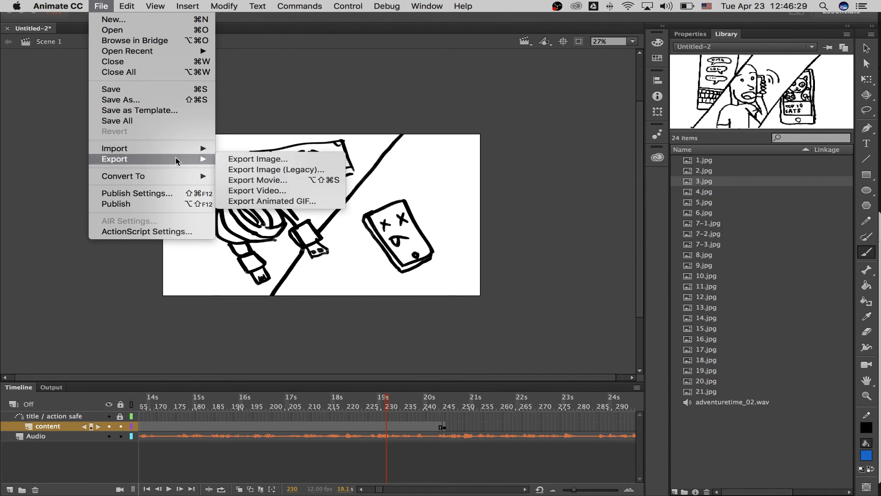
left_click(298, 183)
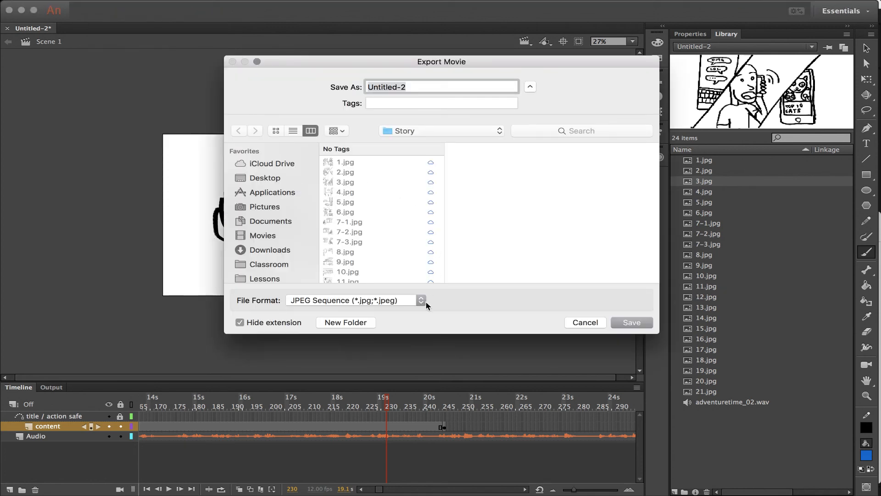
left_click(377, 301)
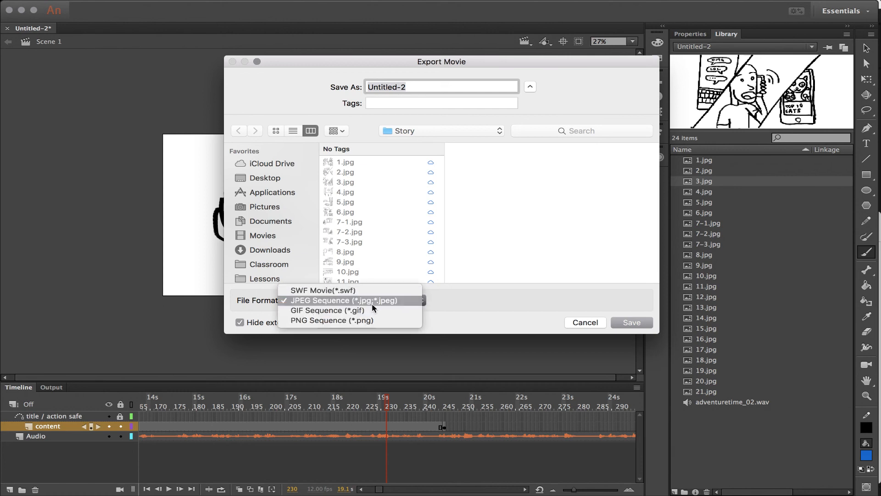
left_click(375, 301)
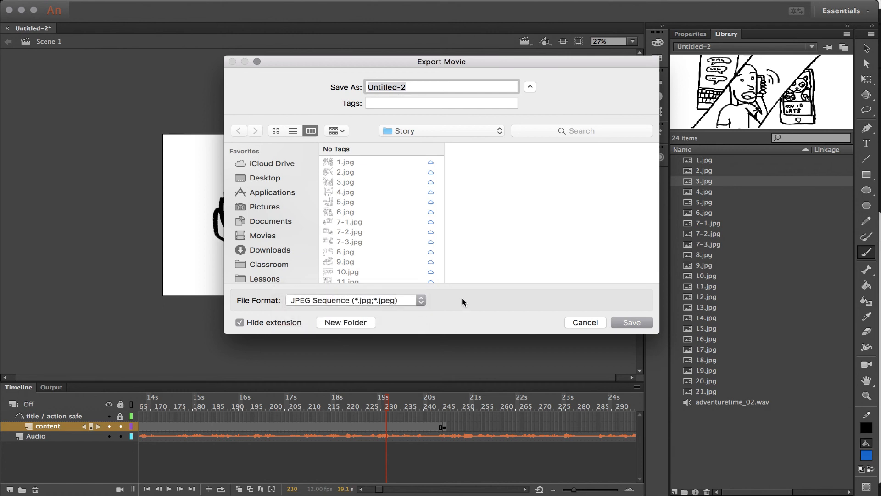
left_click(578, 327)
Step: Export the animatic as a 1920 × 1080 px video through its last frame, with conversion in Adobe Media Encoder
mouse_move(142, 3)
left_click(58, 6)
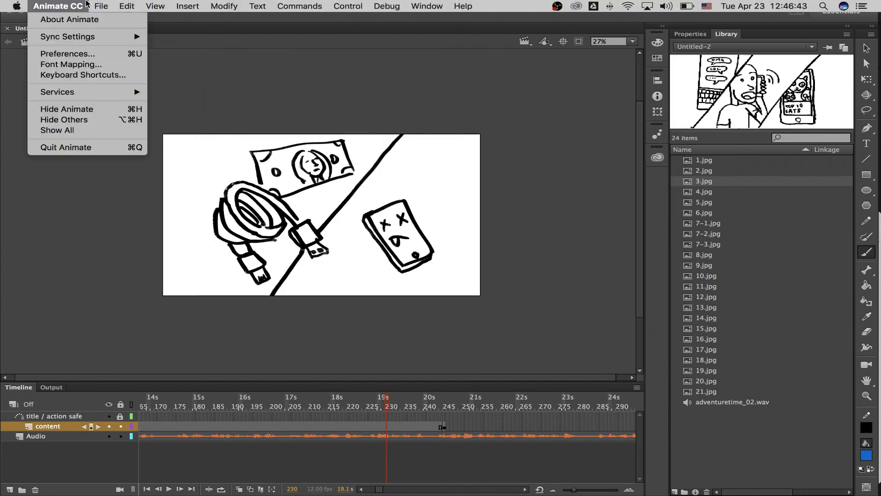
mouse_move(138, 161)
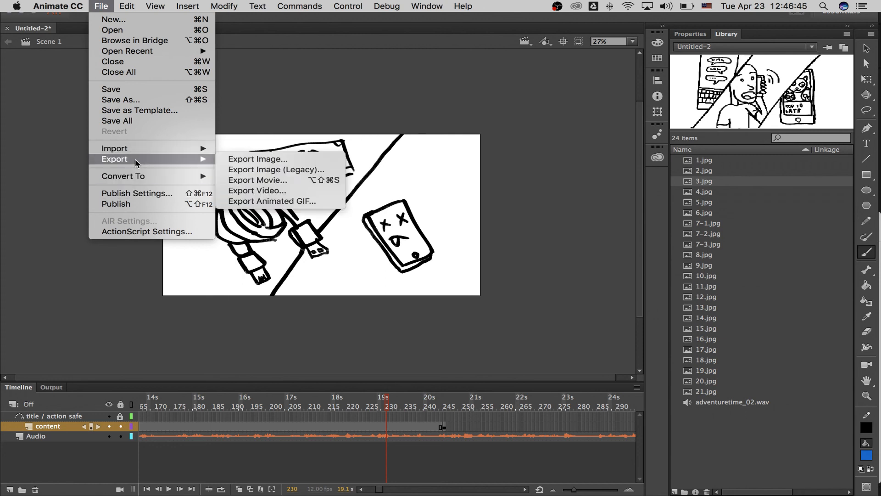
left_click(303, 191)
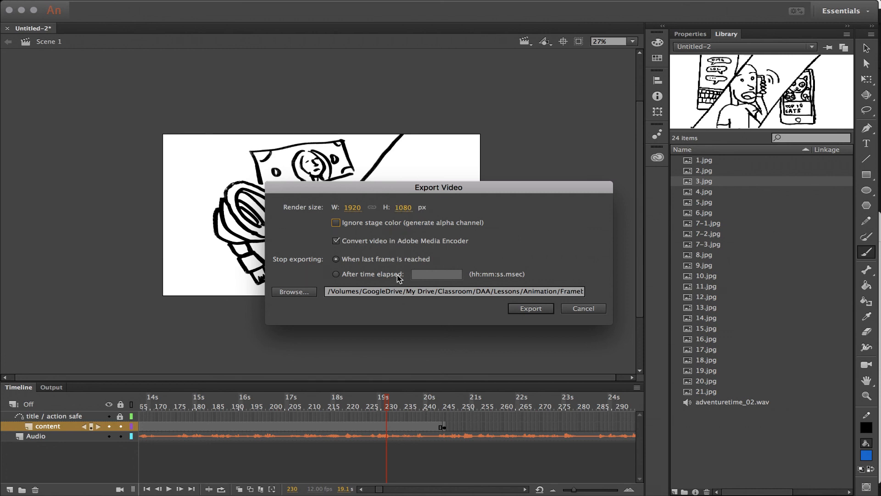
left_click(531, 308)
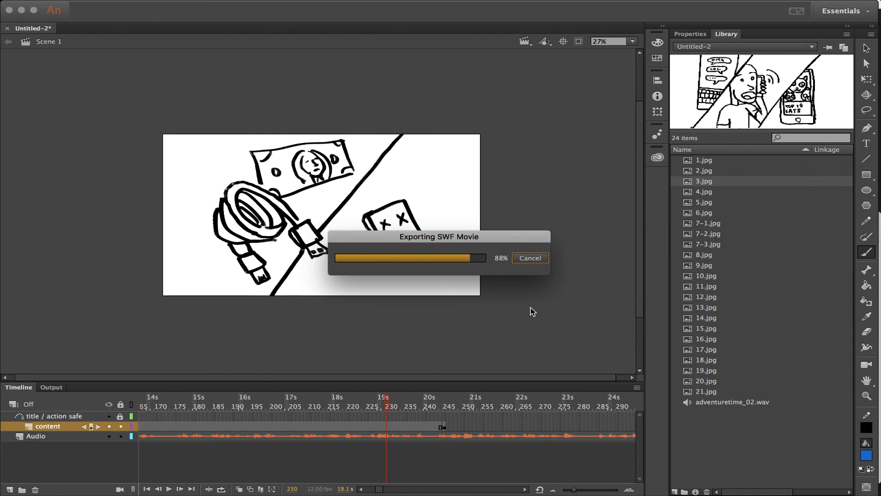